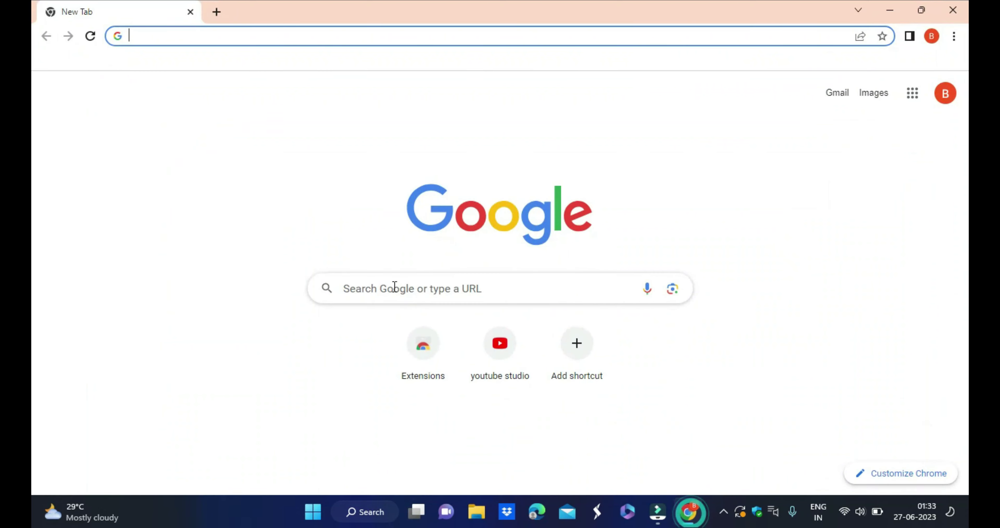
# Step: Search Google for "java download" and open Oracle's Java Downloads page from the results
pyautogui.click(394, 286)
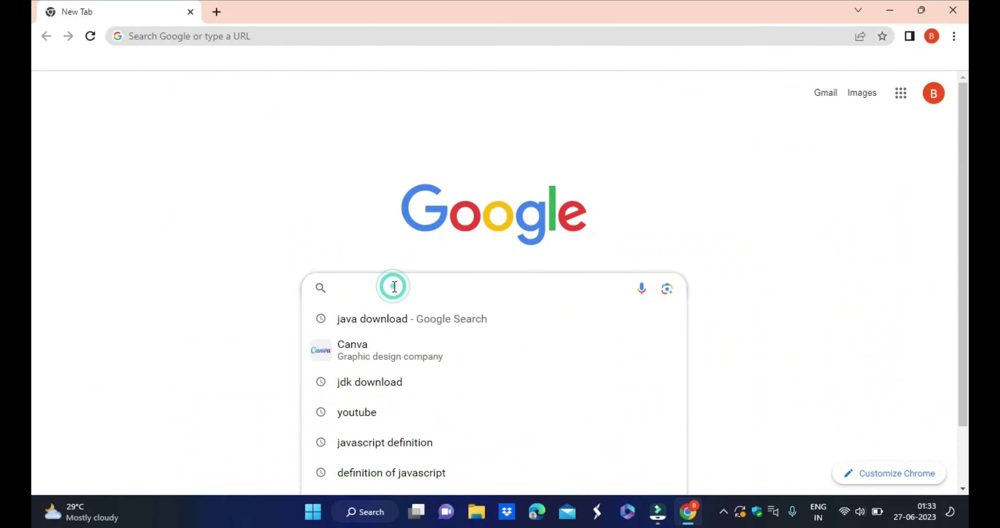
pyautogui.write('java')
pyautogui.press('Return')
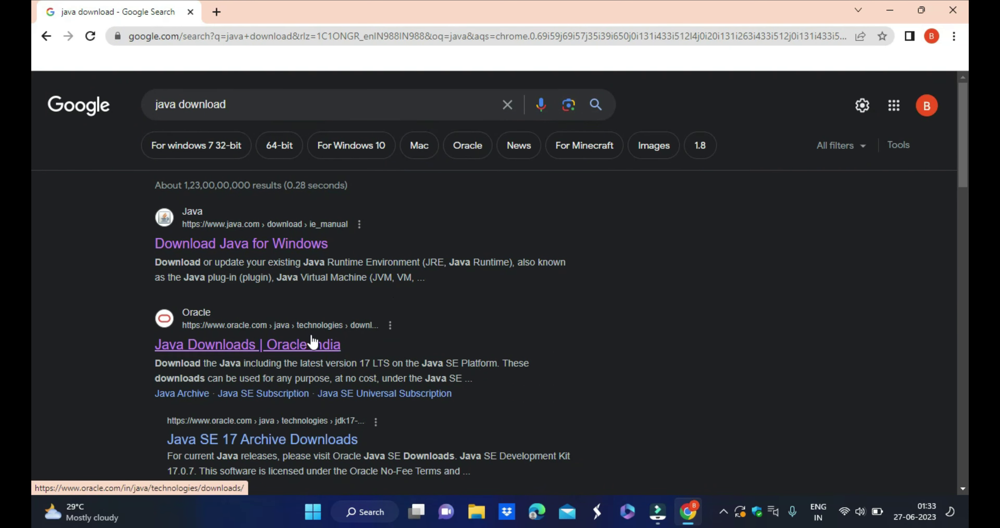
pyautogui.scroll(-3, 197, 207)
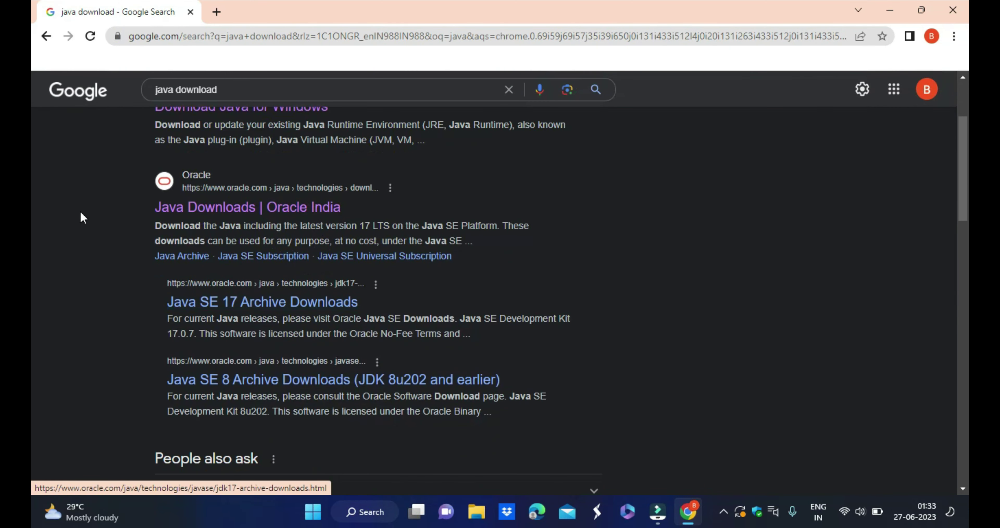
pyautogui.click(227, 213)
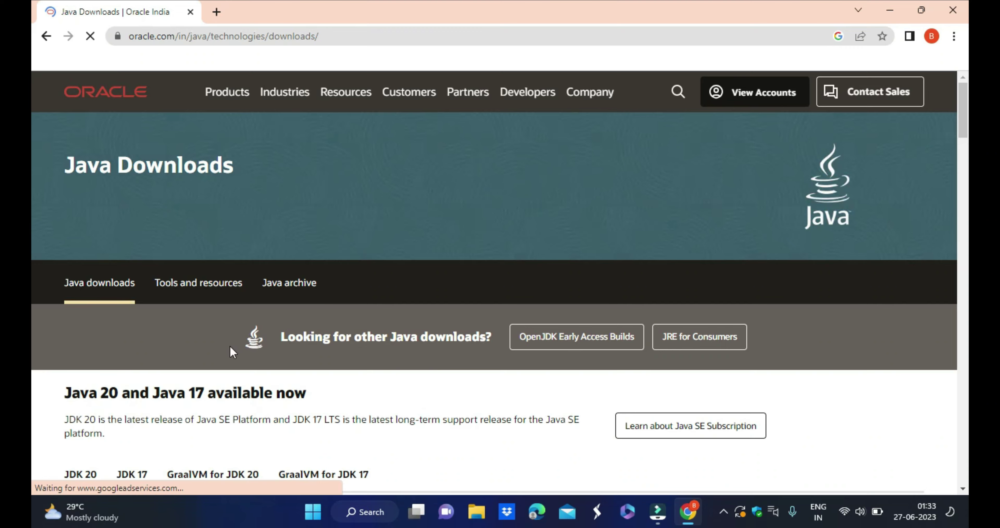
# Step: Download the x64 Installer (jdk-20_windows-x64_bin.exe) from the Windows downloads for JDK 20
pyautogui.scroll(-6, 291, 369)
pyautogui.scroll(1, 279, 276)
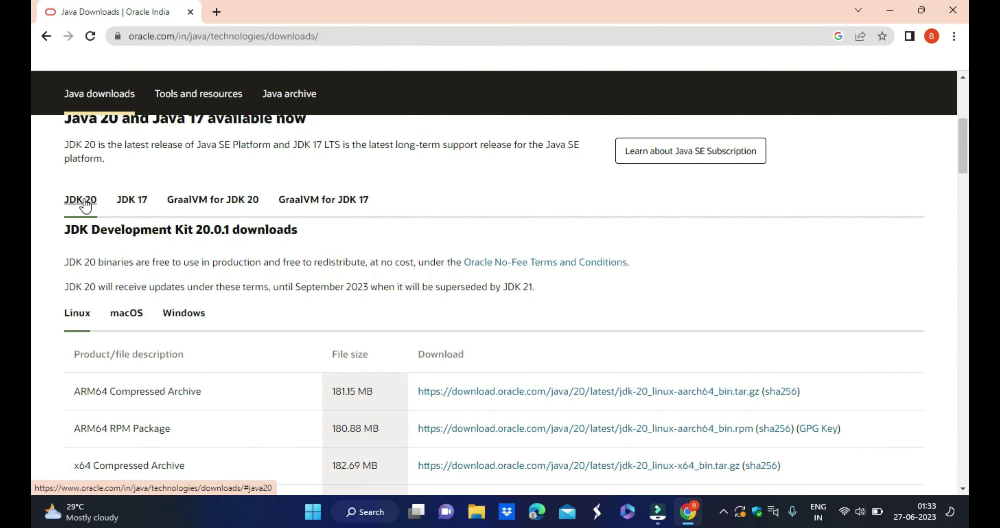
pyautogui.scroll(-3, 156, 326)
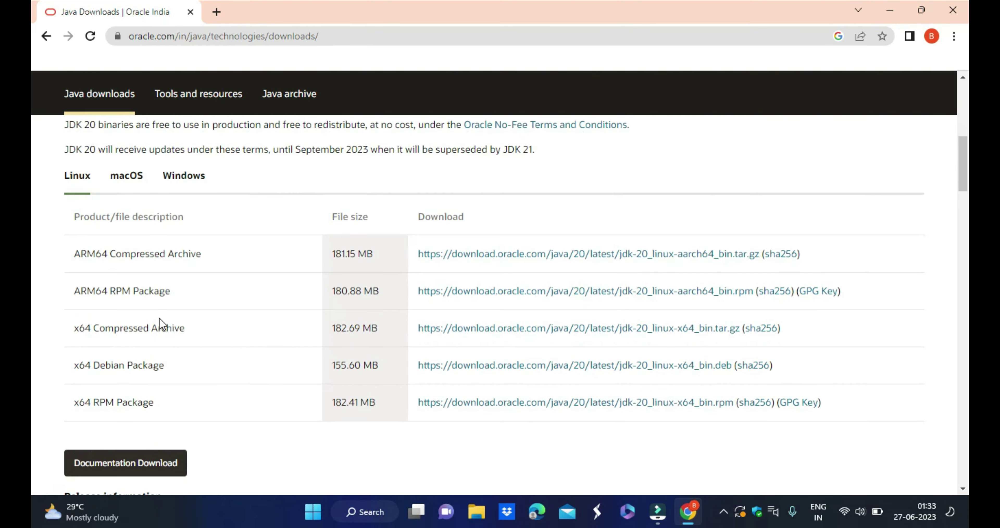
pyautogui.scroll(2, 168, 270)
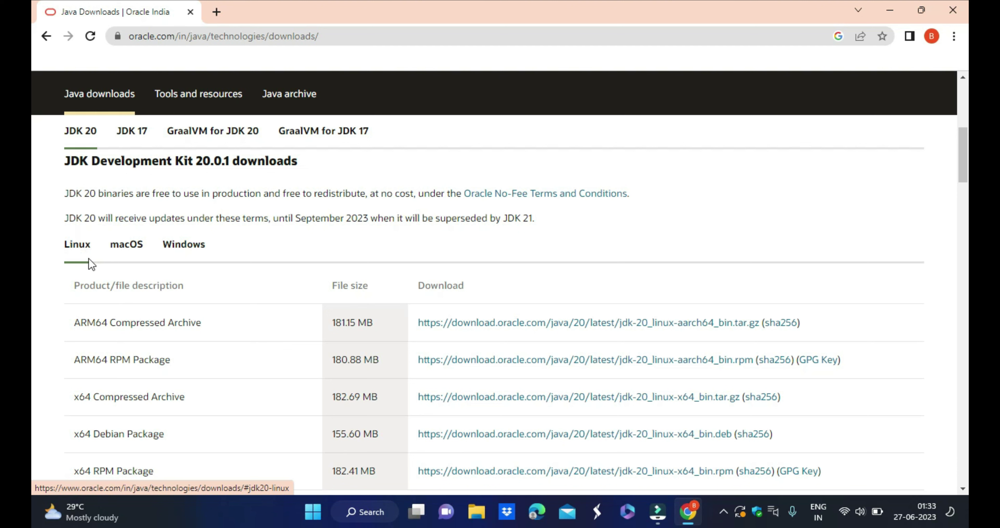
pyautogui.click(185, 244)
pyautogui.scroll(-3, 223, 242)
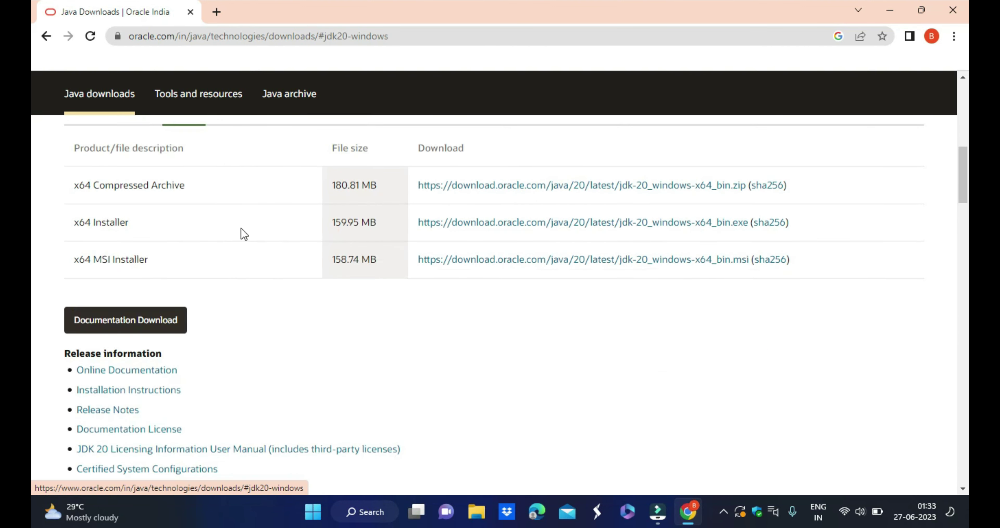
pyautogui.moveTo(71, 224); pyautogui.dragTo(199, 219)
pyautogui.scroll(2, 524, 264)
pyautogui.click(545, 291)
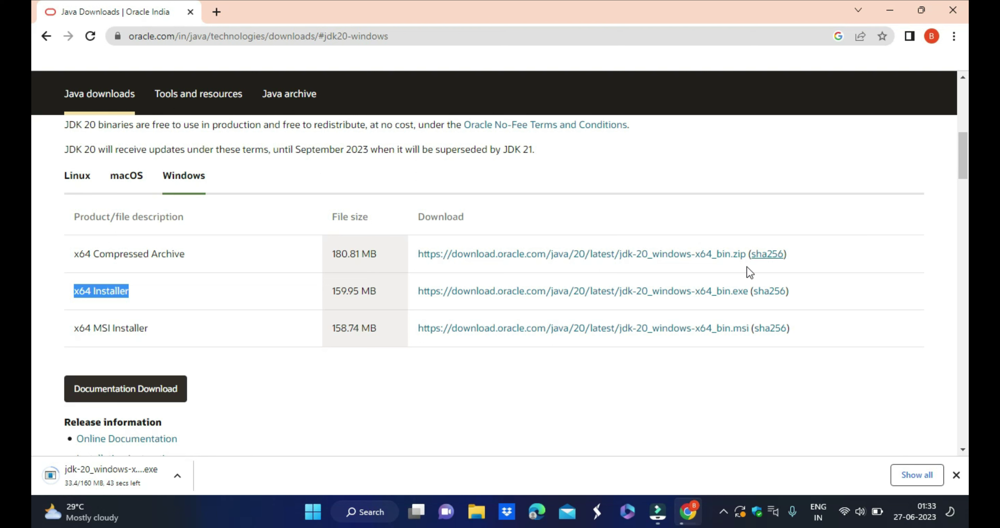
pyautogui.click(655, 522)
pyautogui.click(257, 76)
pyautogui.click(301, 118)
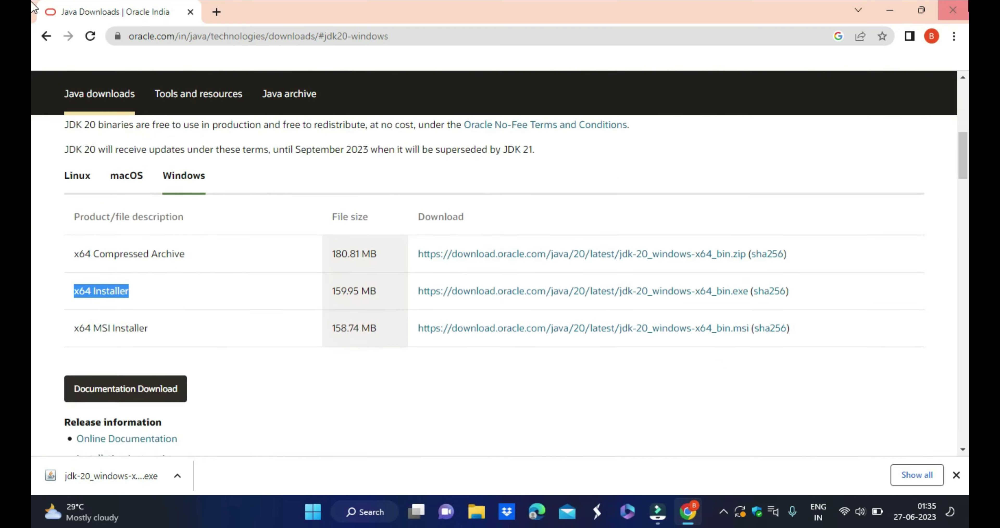
# Step: Minimize the browser and run jdk-20_windows-x64_bin.exe from the Downloads folder in File Explorer
pyautogui.click(890, 10)
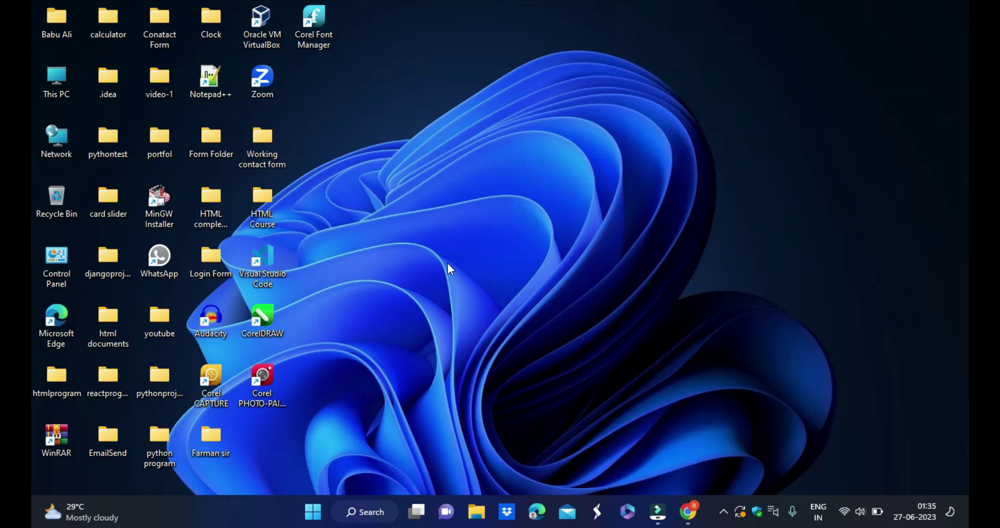
pyautogui.click(479, 521)
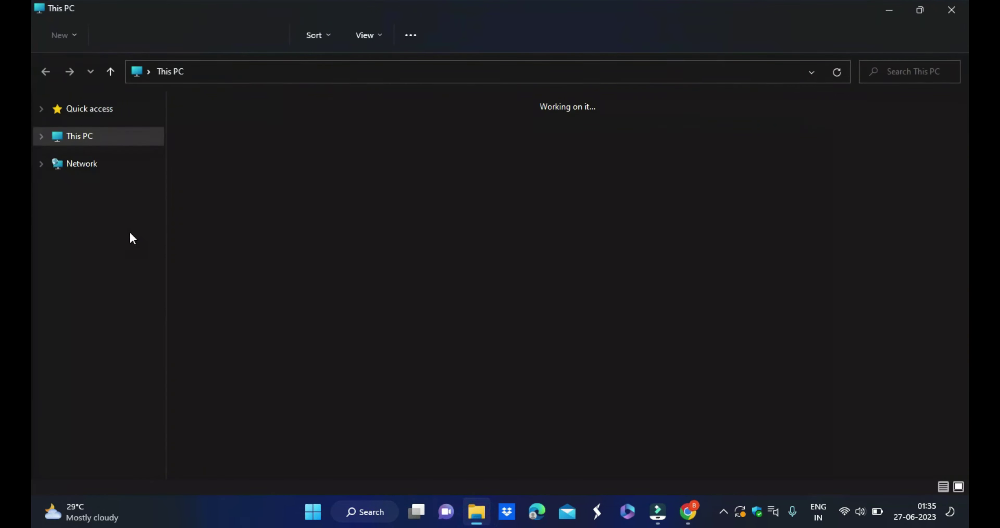
pyautogui.click(113, 203)
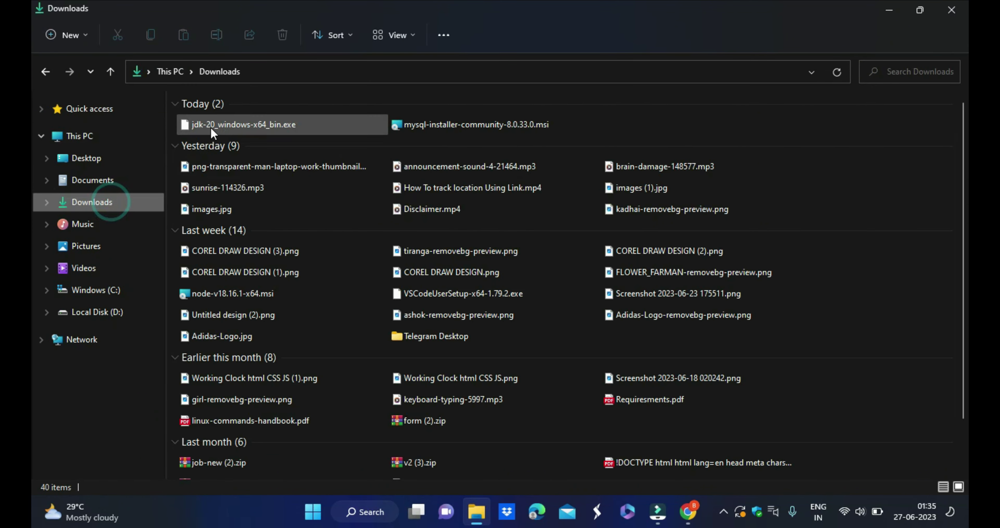
pyautogui.doubleClick(240, 121)
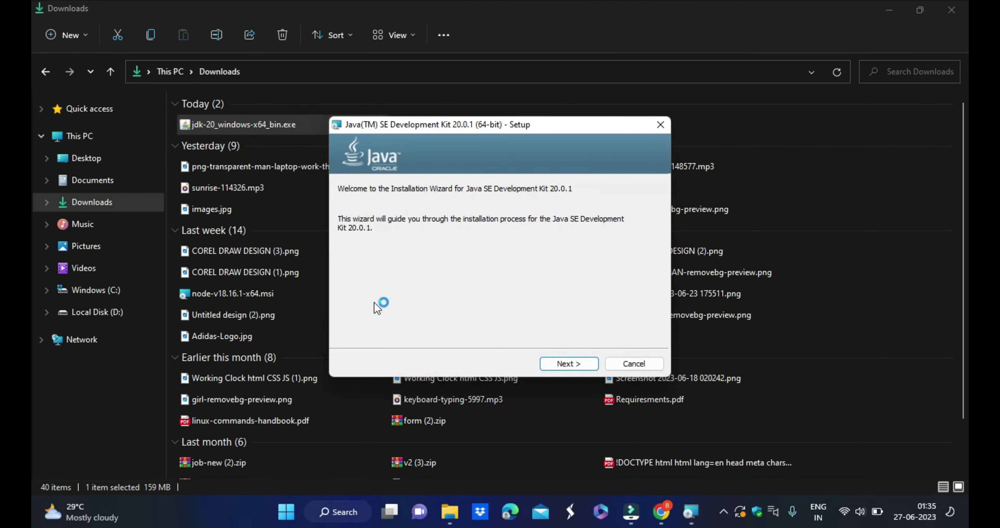
# Step: Install Java SE Development Kit 20.0.1 to C:\Program Files\Java\jdk-20\, then close the setup wizard and the Downloads window
pyautogui.click(569, 363)
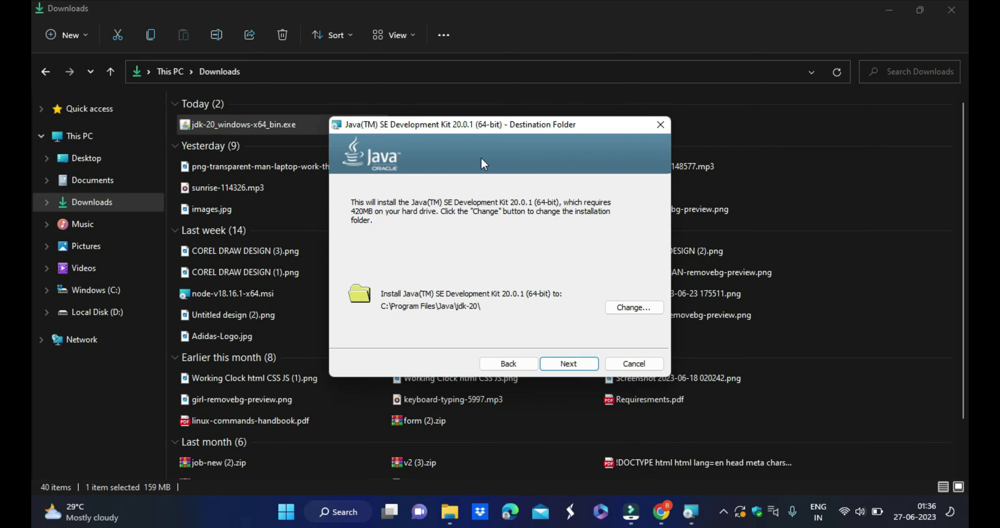
pyautogui.click(573, 363)
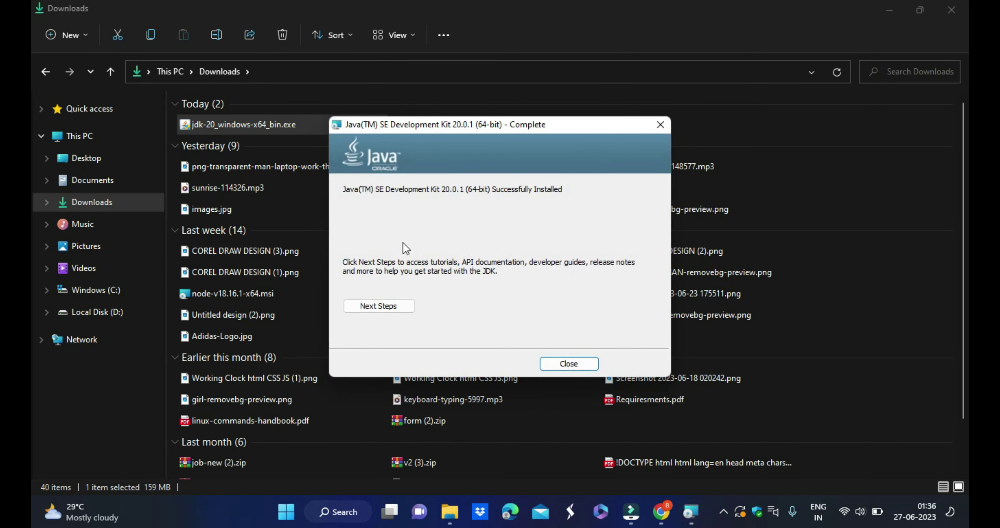
pyautogui.click(574, 363)
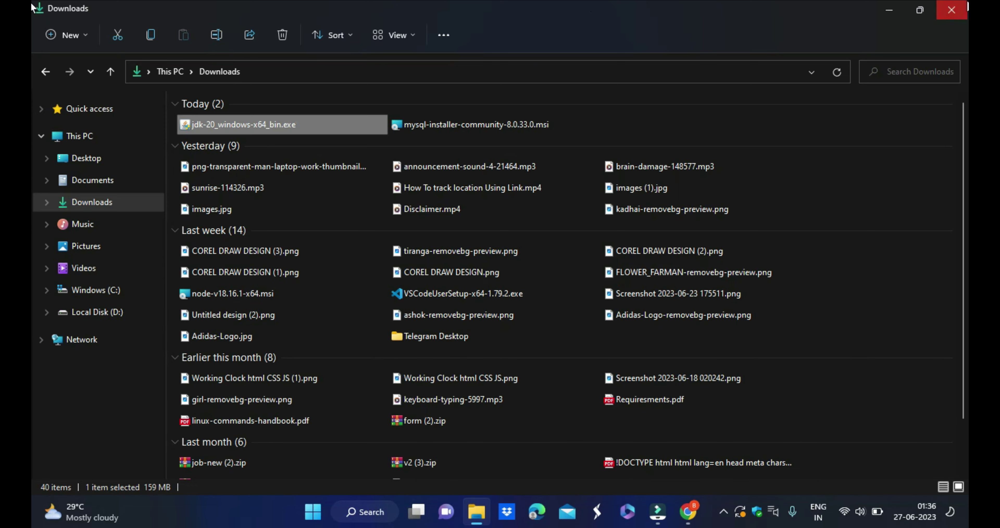
pyautogui.click(951, 10)
pyautogui.rightClick(563, 67)
pyautogui.click(609, 128)
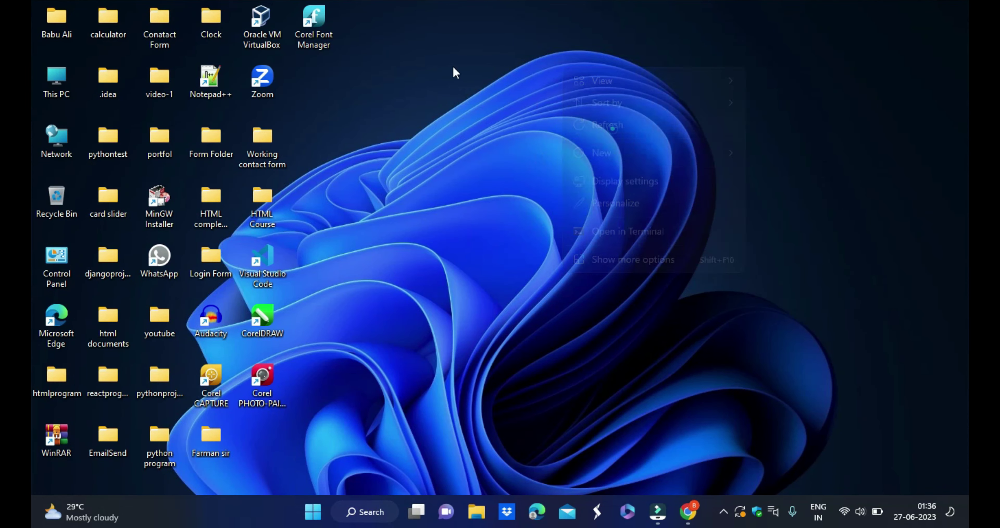
pyautogui.click(486, 513)
pyautogui.click(948, 11)
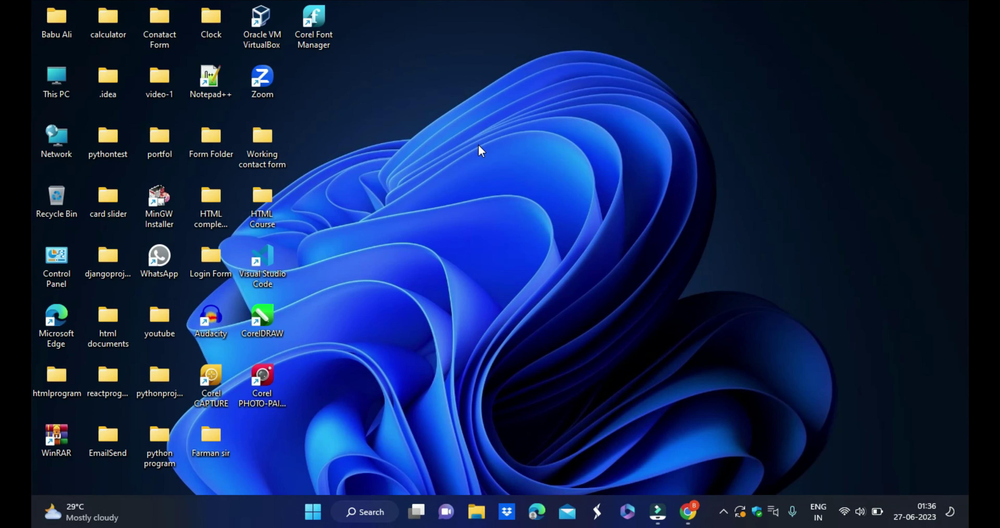
# Step: Copy the path of the installed JDK's bin folder, C:\Program Files\Java\jdk-20\bin, from File Explorer and minimize the window
pyautogui.click(476, 511)
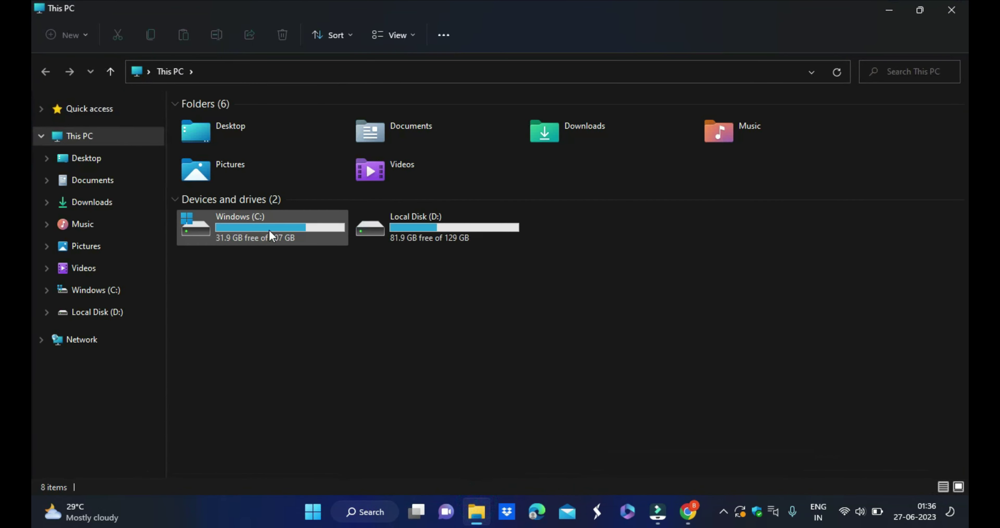
pyautogui.doubleClick(268, 230)
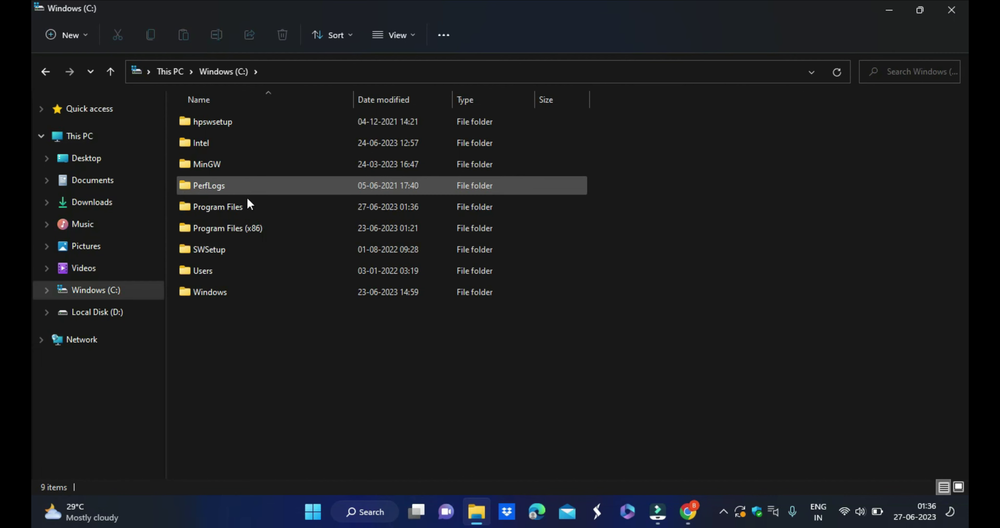
pyautogui.doubleClick(231, 205)
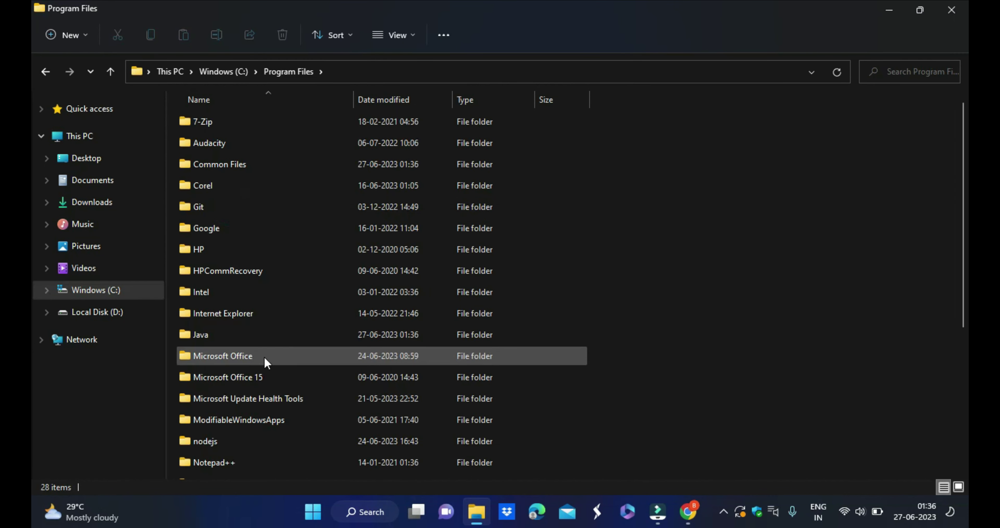
pyautogui.doubleClick(209, 334)
pyautogui.doubleClick(208, 124)
pyautogui.click(211, 128)
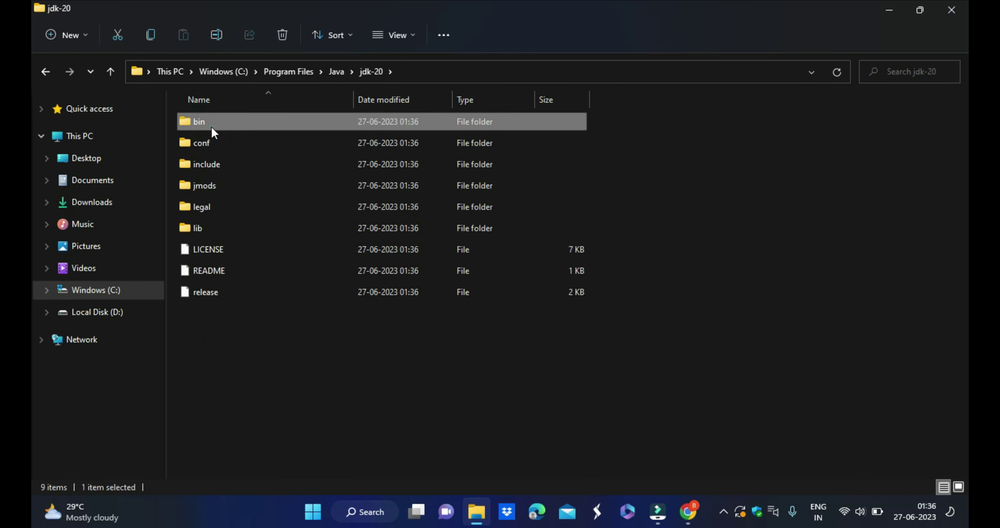
pyautogui.doubleClick(211, 127)
pyautogui.click(444, 70)
pyautogui.hotkey('ctrl', 'c')
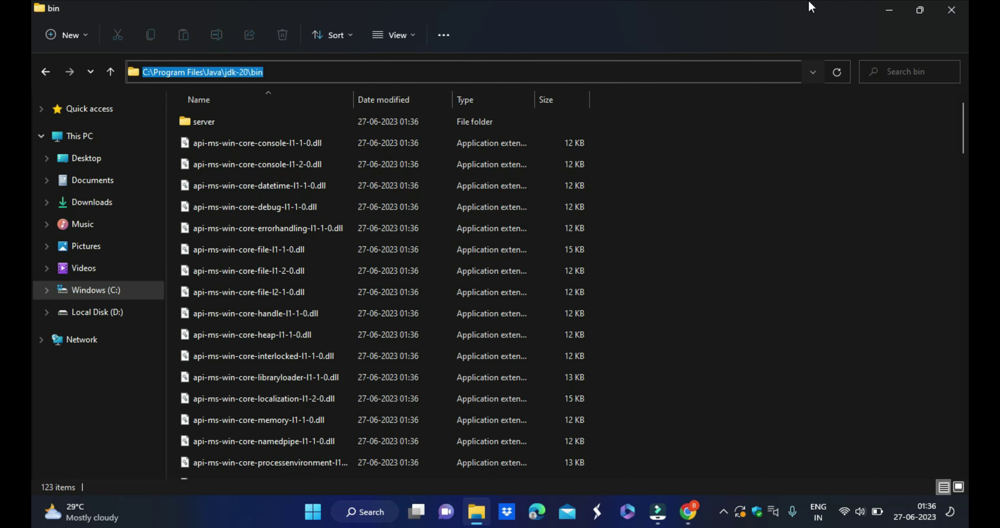
pyautogui.click(884, 8)
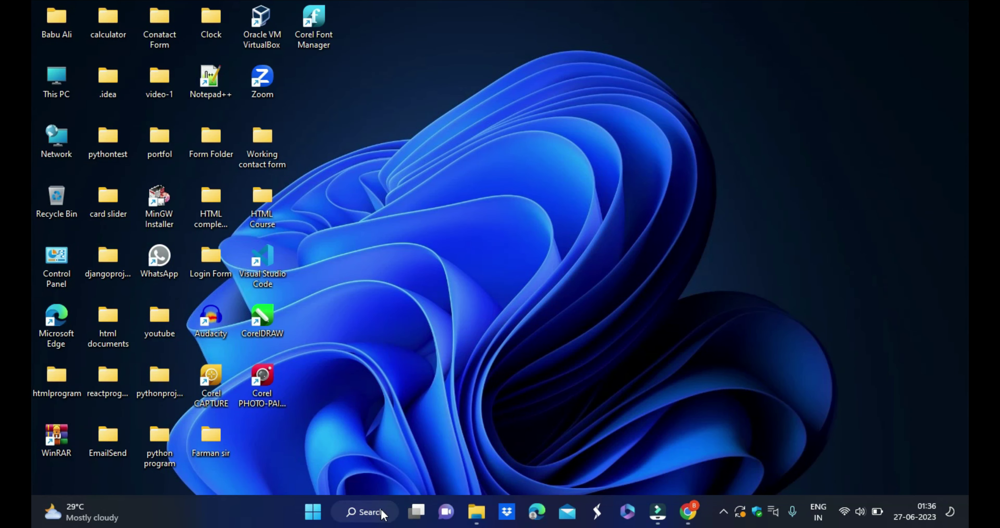
# Step: Find the system environment variables settings with a Windows search for "envir" and open the Environment Variables dialog
pyautogui.click(364, 512)
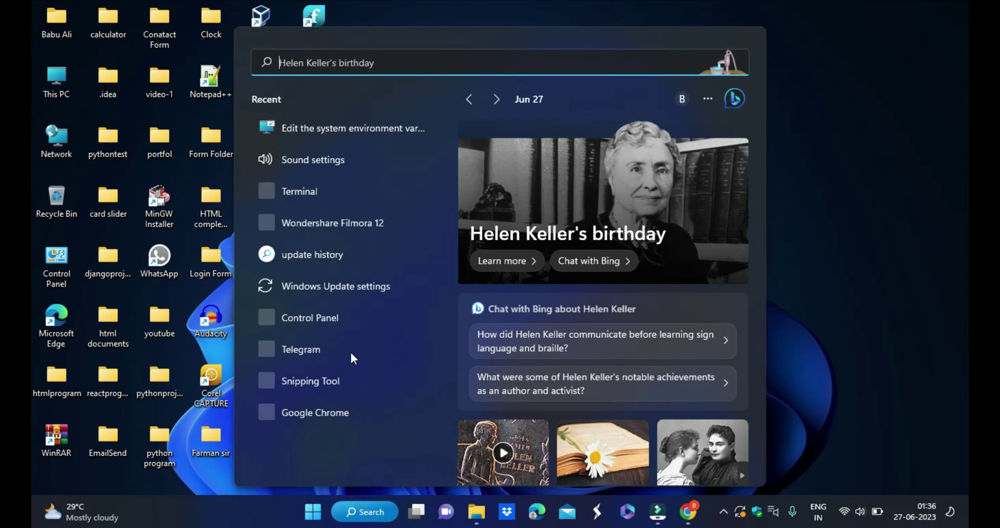
pyautogui.write('envir')
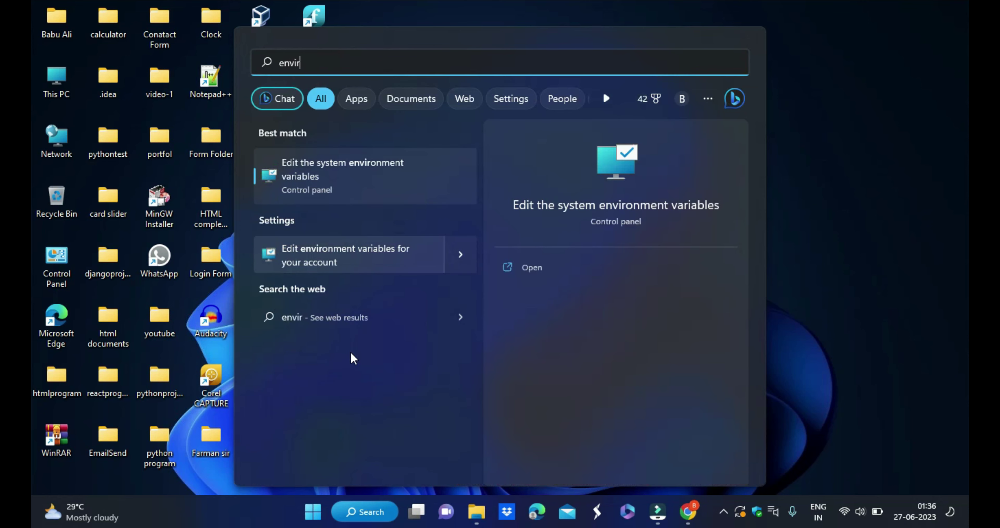
pyautogui.click(340, 192)
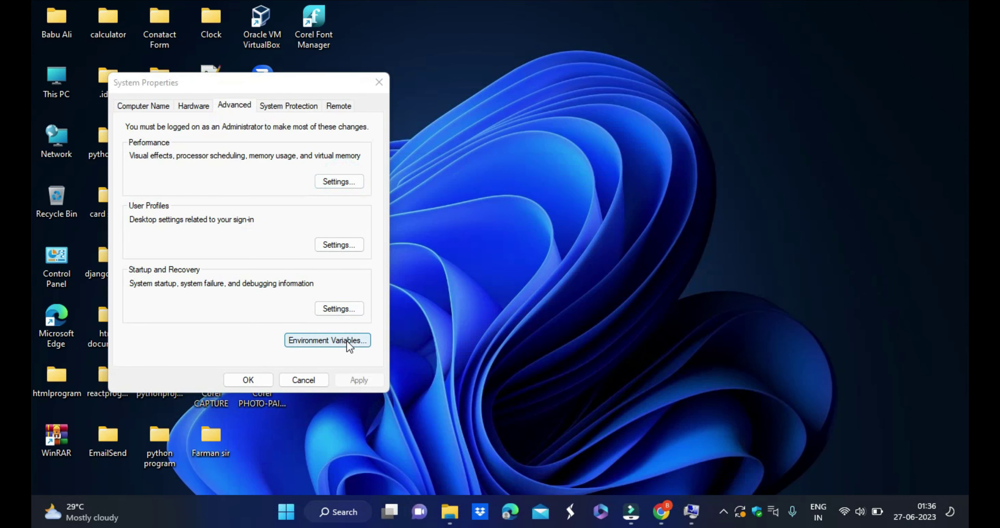
pyautogui.click(346, 340)
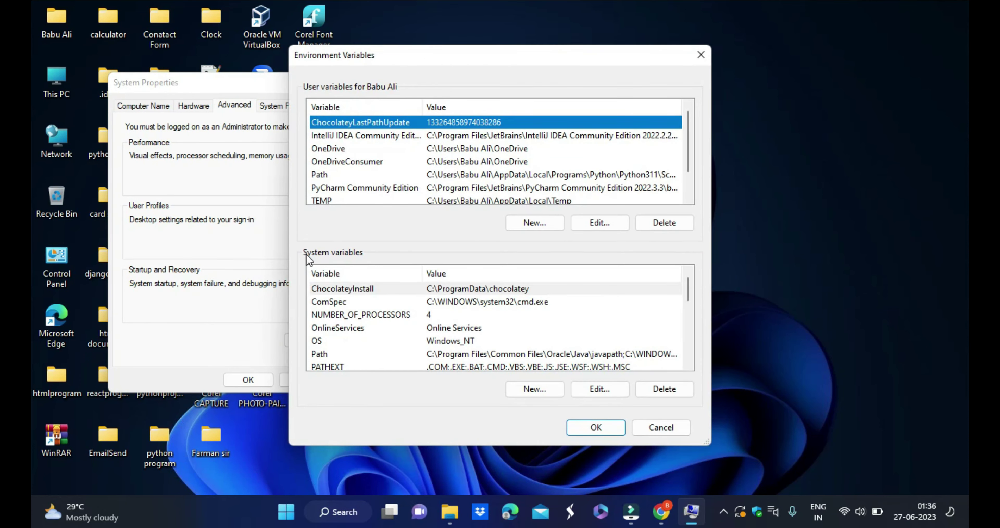
# Step: Add C:\Program Files\Java\jdk-20\bin as a new entry in the user Path variable and confirm all open dialogs
pyautogui.doubleClick(336, 170)
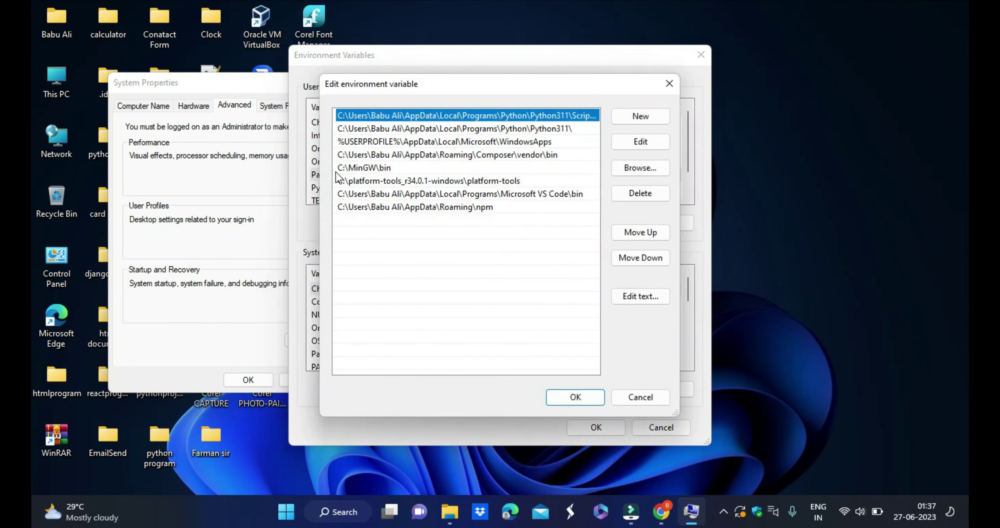
pyautogui.click(638, 117)
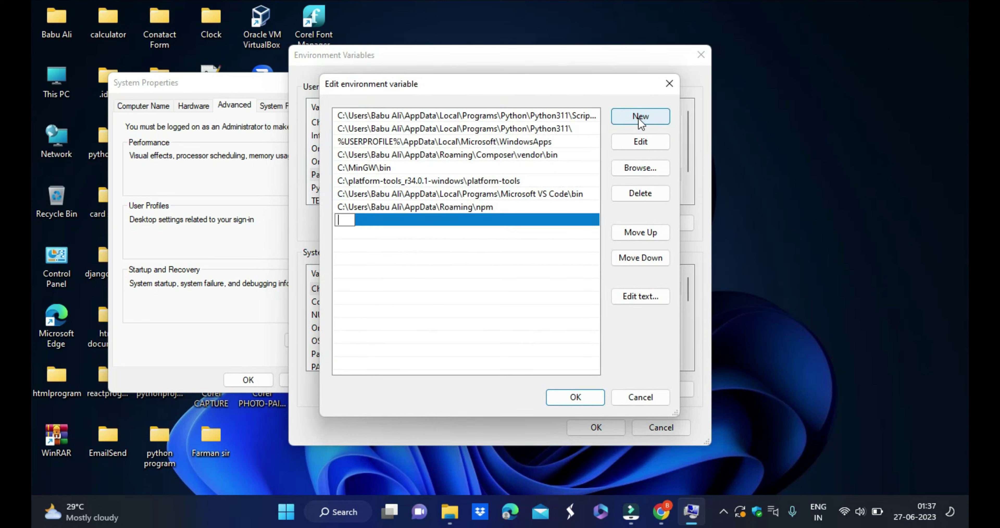
pyautogui.hotkey('ctrl', 'v')
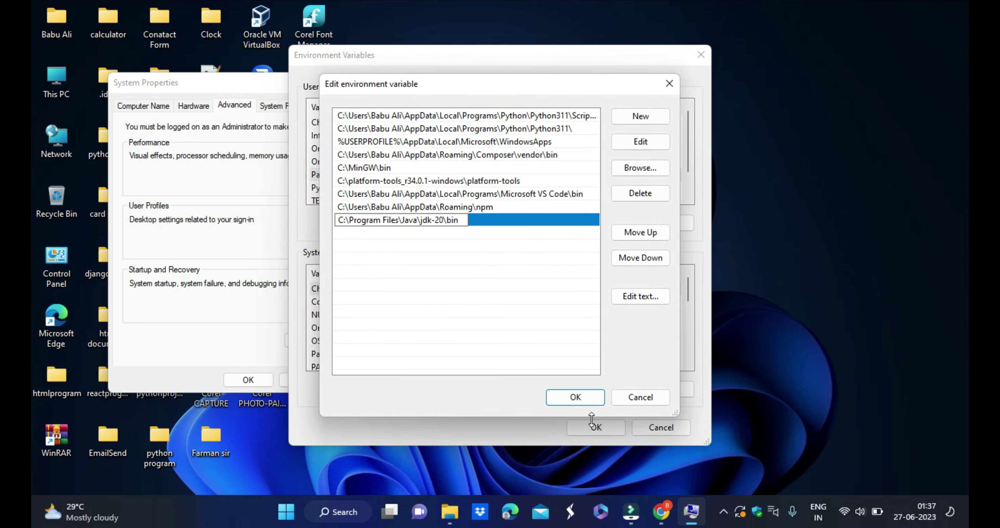
pyautogui.click(571, 402)
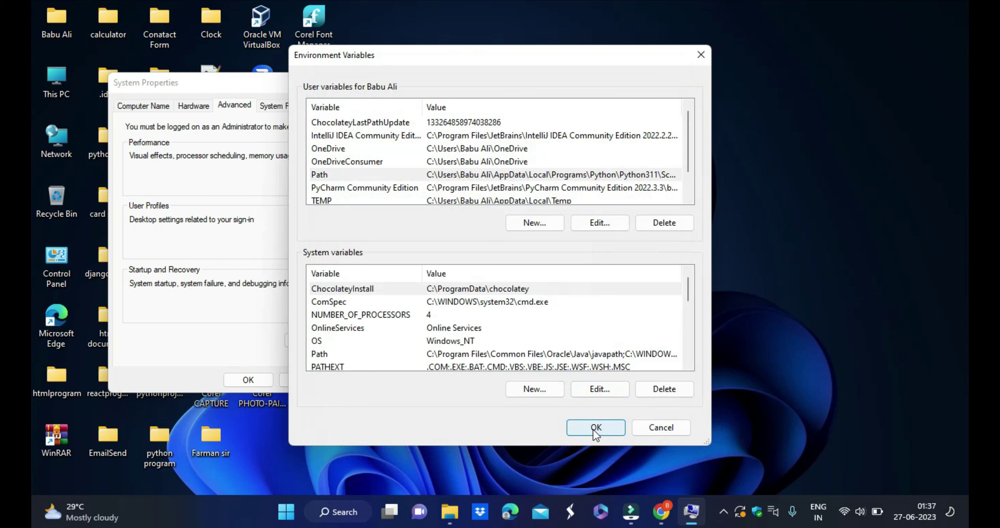
pyautogui.click(595, 428)
pyautogui.click(262, 380)
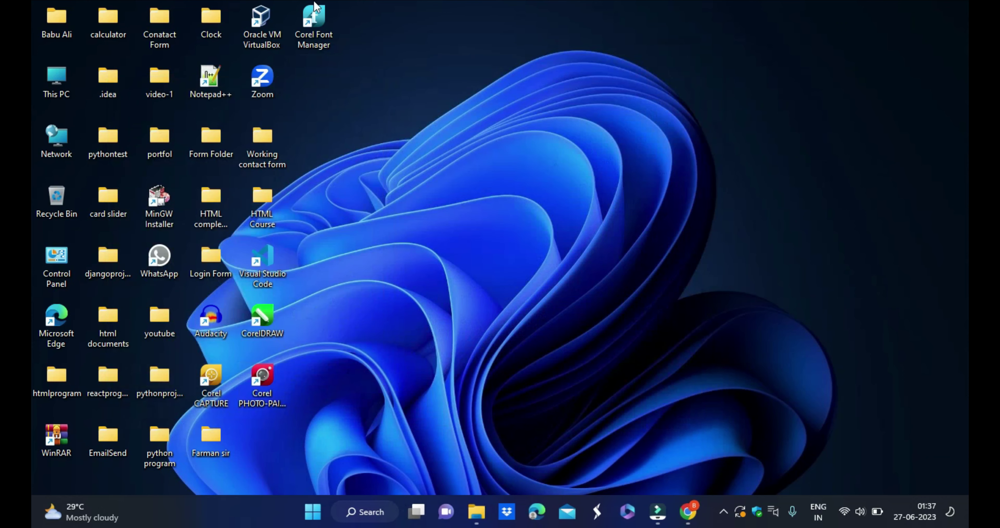
# Step: Check the installed Java compiler with javac --version in Windows PowerShell and close the terminal window
pyautogui.click(371, 512)
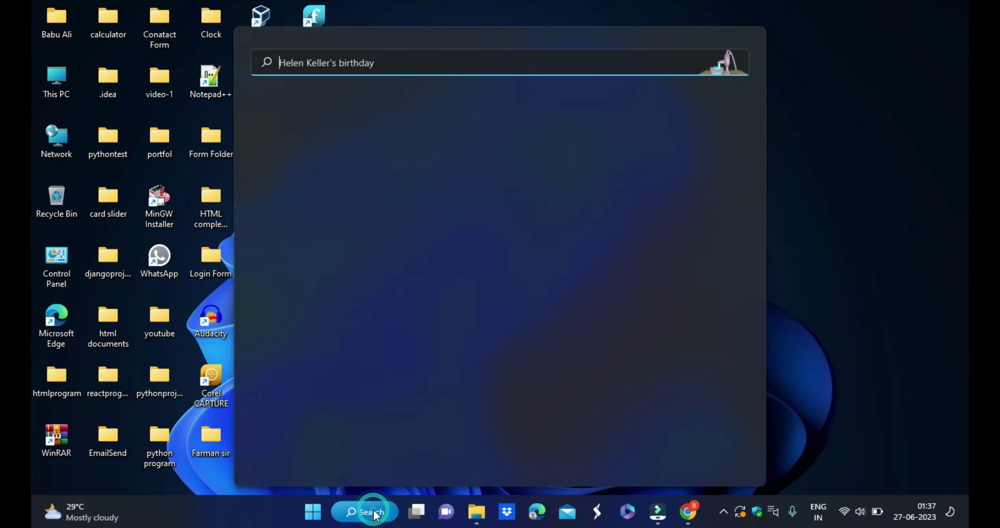
pyautogui.click(341, 189)
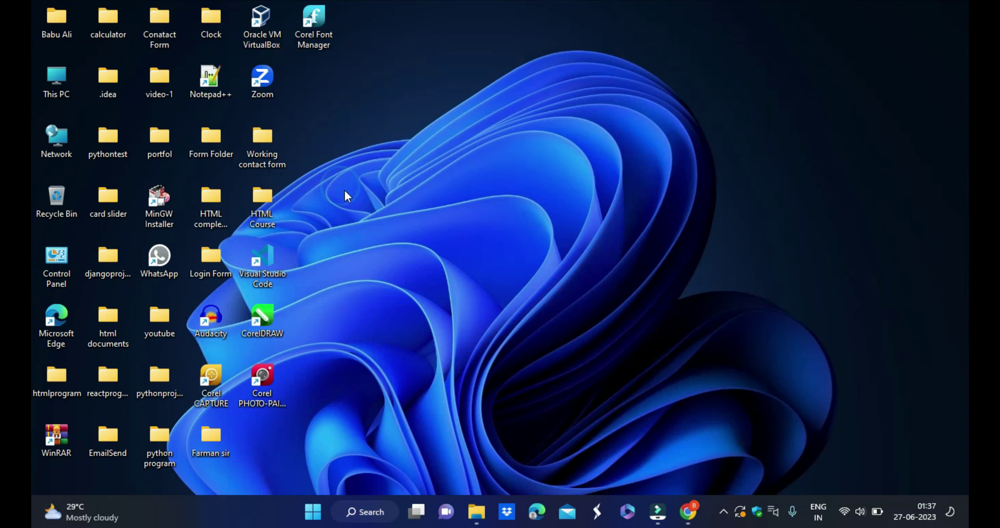
pyautogui.click(837, 104)
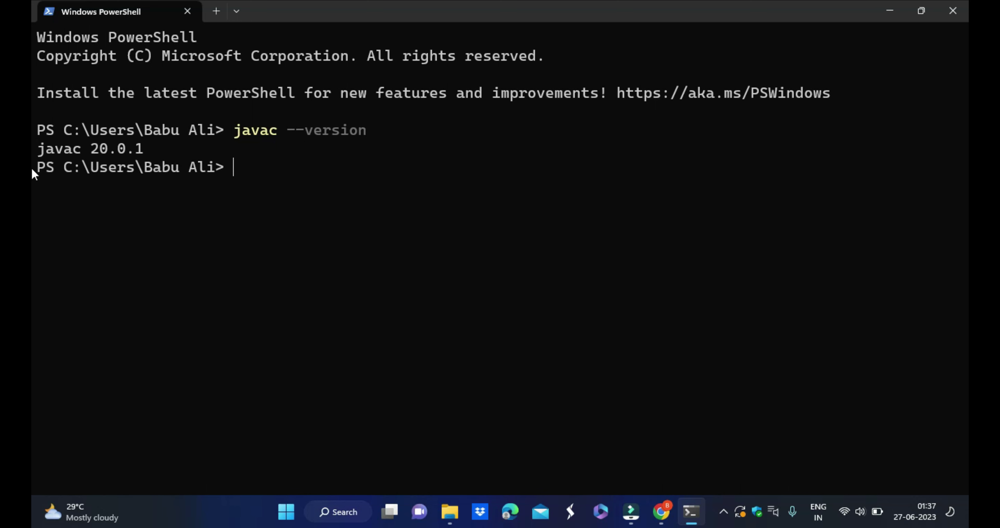
pyautogui.moveTo(93, 144); pyautogui.dragTo(170, 149)
pyautogui.click(186, 153)
pyautogui.moveTo(43, 148); pyautogui.dragTo(164, 136)
pyautogui.click(159, 152)
pyautogui.click(953, 11)
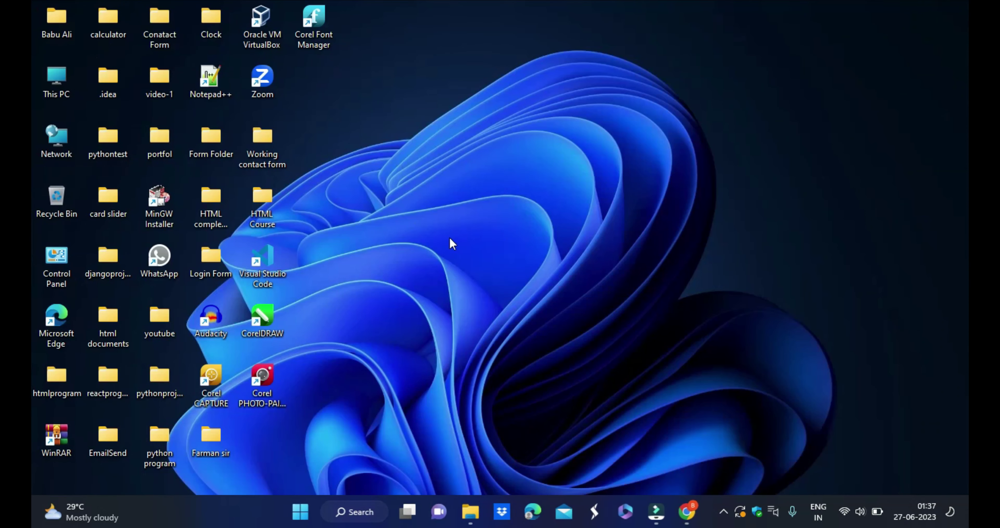
# Step: Switch to Chrome and go back from the Oracle Java downloads page to the new tab page
pyautogui.rightClick(772, 149)
pyautogui.click(629, 187)
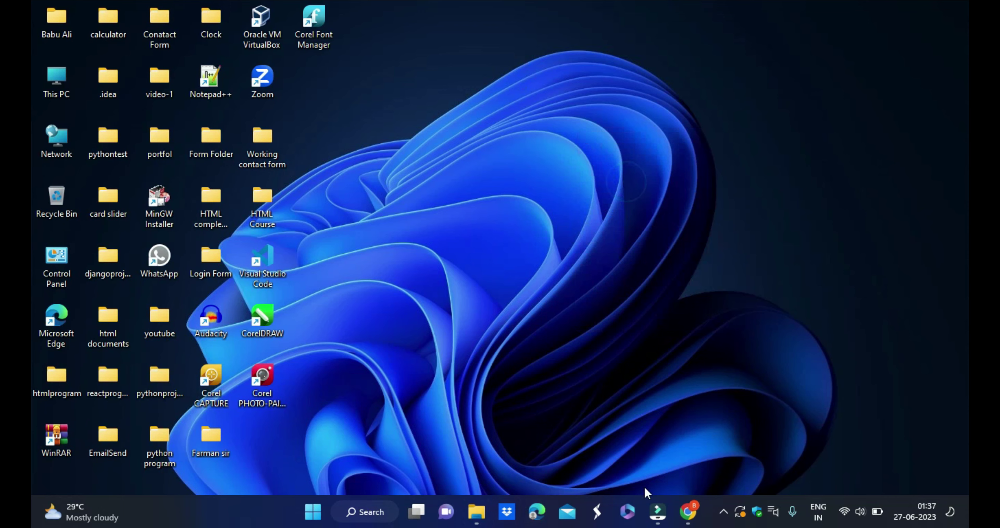
pyautogui.click(687, 511)
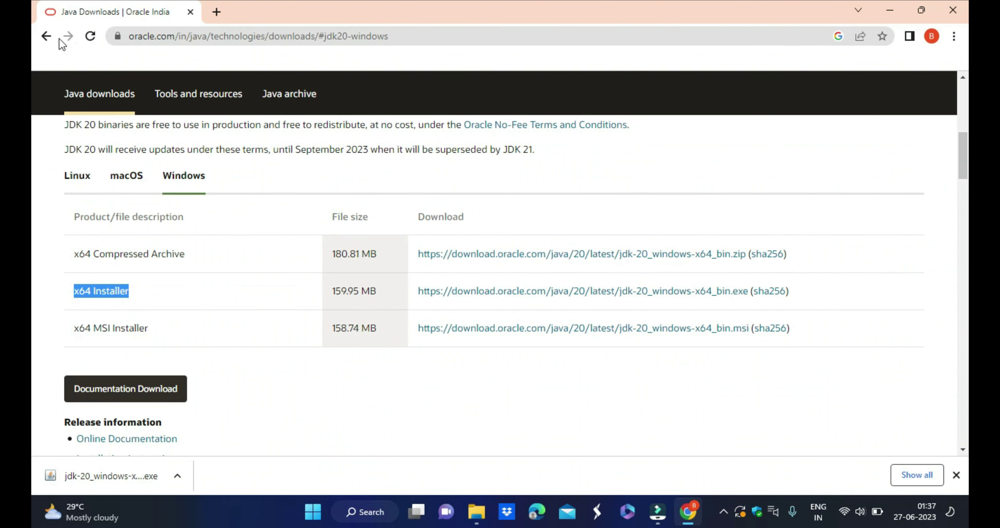
pyautogui.click(45, 37)
pyautogui.click(46, 36)
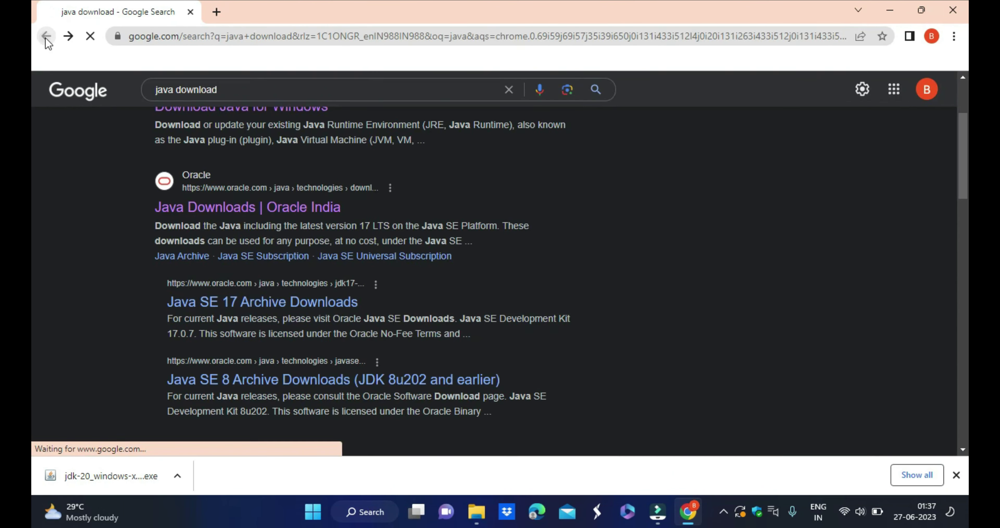
pyautogui.click(46, 37)
pyautogui.click(414, 280)
pyautogui.write('vs')
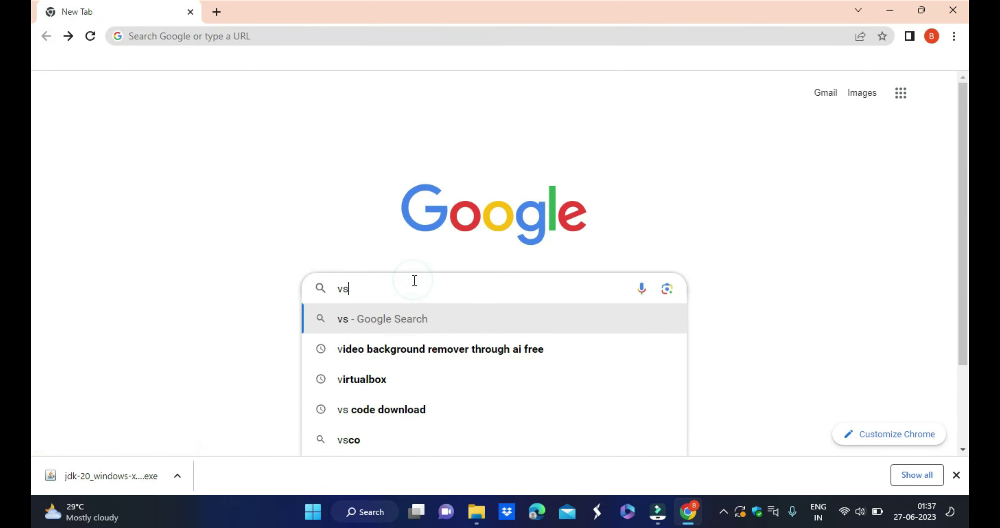
pyautogui.write(' code')
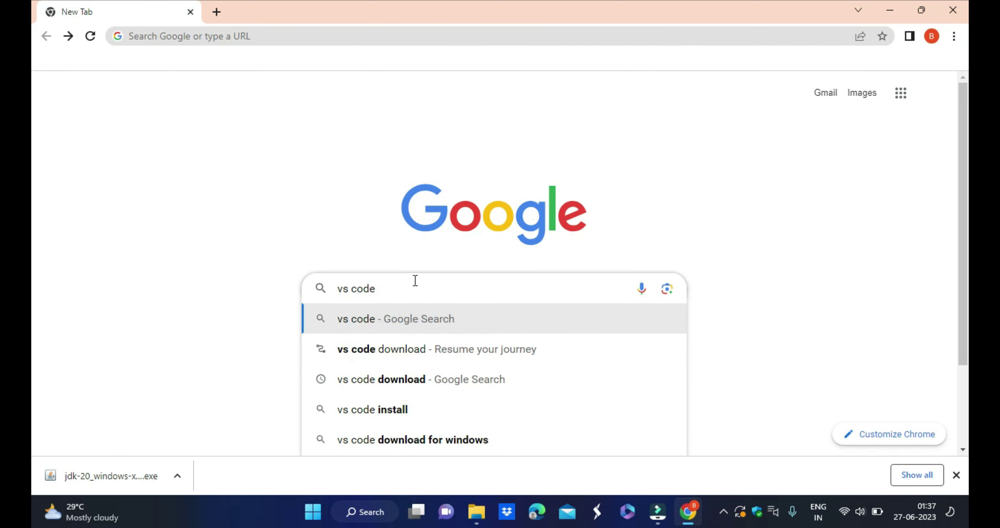
pyautogui.click(440, 351)
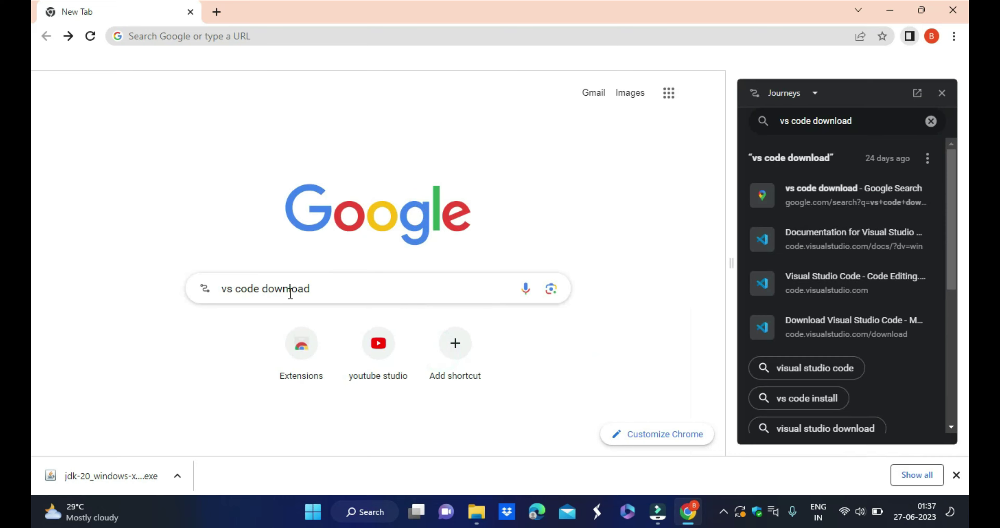
pyautogui.click(854, 276)
pyautogui.click(941, 92)
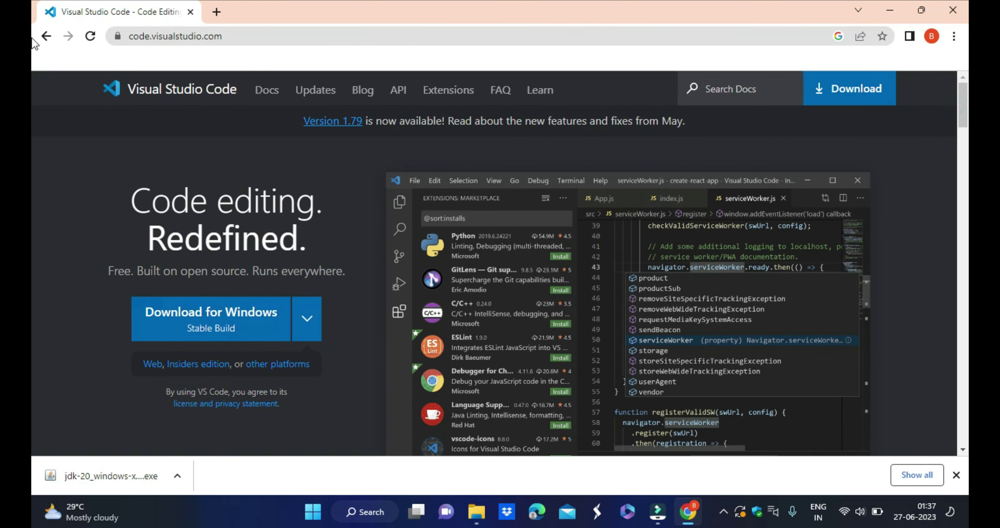
pyautogui.click(45, 35)
# Step: Search Google for "visual studio code download" and open the official Download Visual Studio Code page
pyautogui.click(369, 276)
pyautogui.click(412, 290)
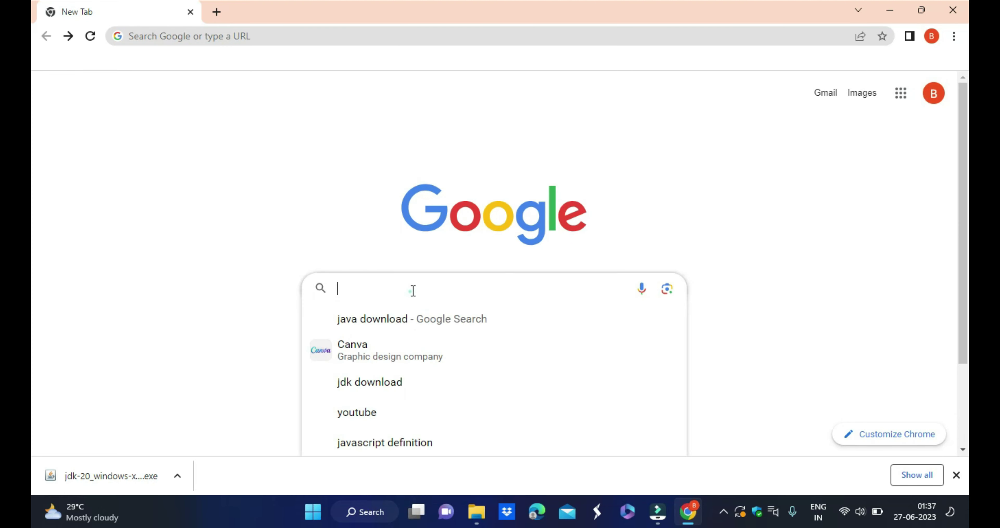
pyautogui.write('visua')
pyautogui.press('Return')
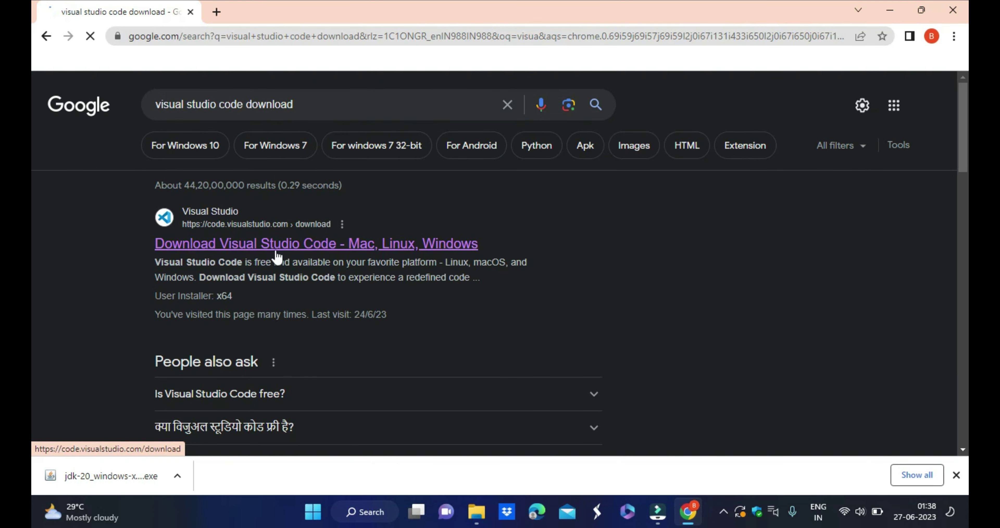
pyautogui.click(300, 248)
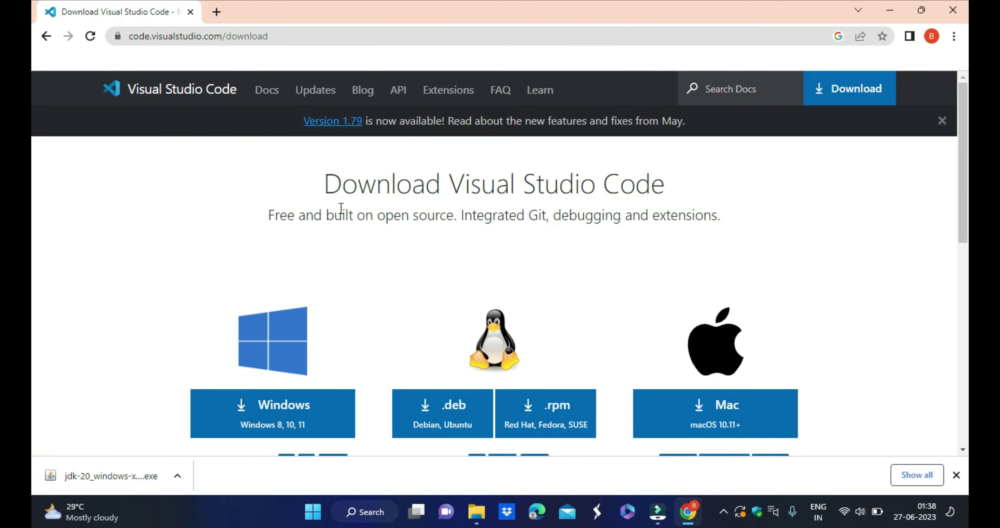
# Step: Review the Visual Studio Code download page and start the download of the Windows version
pyautogui.scroll(-5, 388, 289)
pyautogui.scroll(5, 388, 285)
pyautogui.scroll(-3, 399, 281)
pyautogui.scroll(3, 387, 294)
pyautogui.moveTo(327, 188); pyautogui.dragTo(680, 181)
pyautogui.click(515, 265)
pyautogui.scroll(-3, 516, 280)
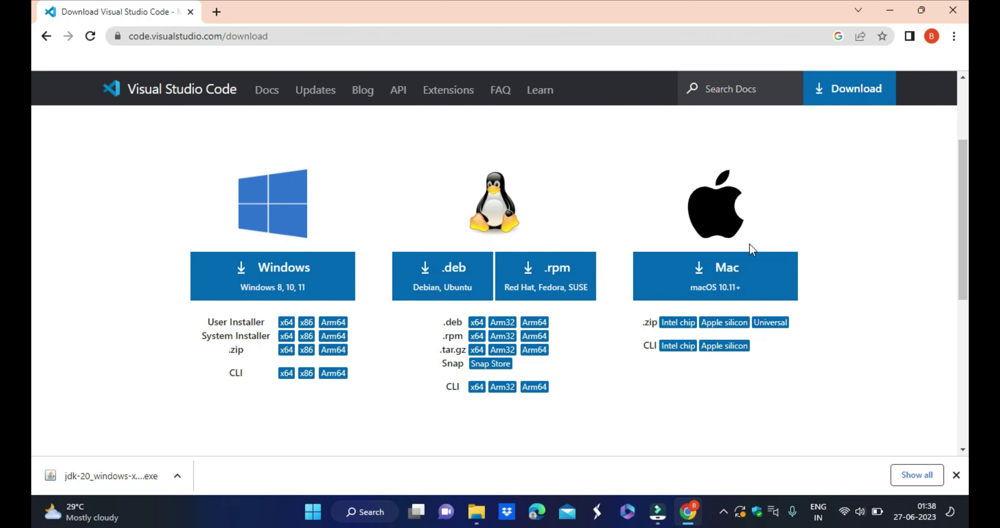
pyautogui.click(283, 272)
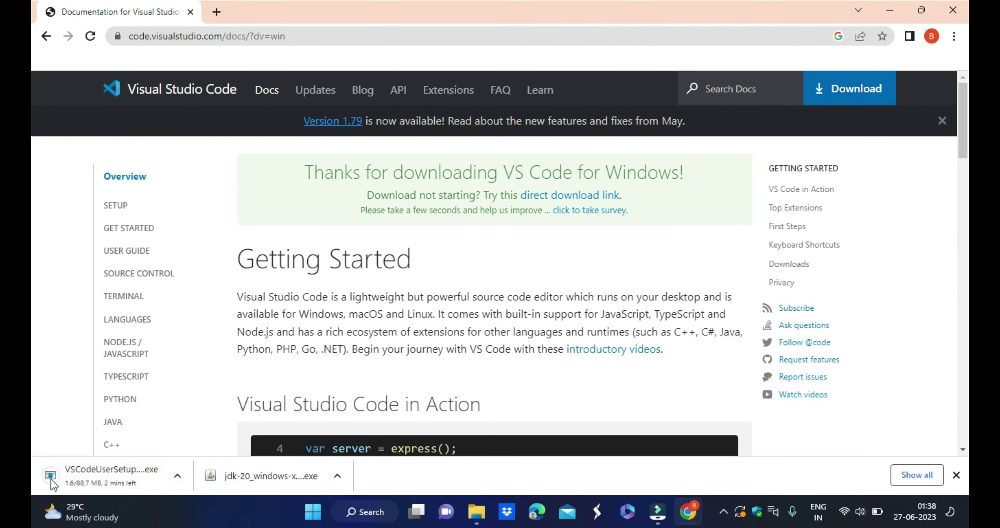
# Step: Pause the Visual Studio Code installer download and close the downloads bar and the browser
pyautogui.click(177, 475)
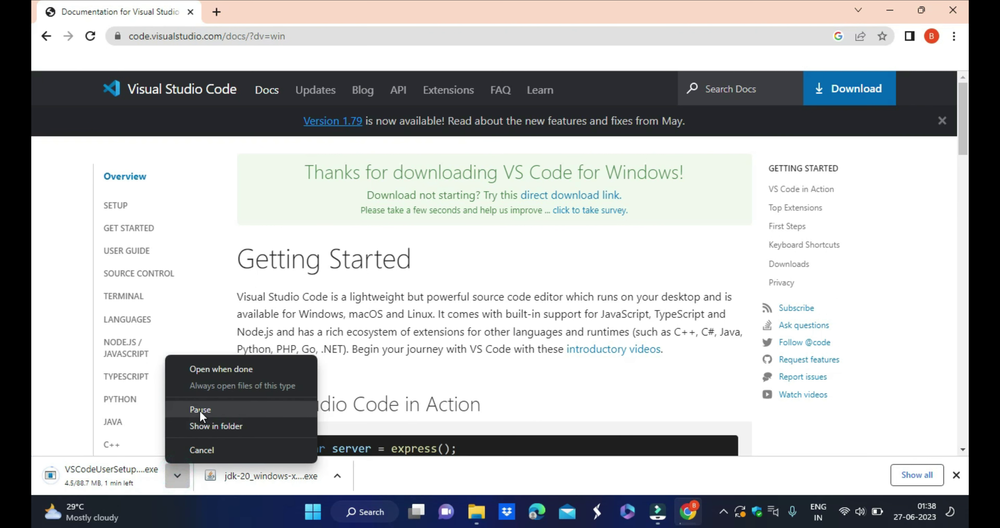
pyautogui.click(199, 410)
pyautogui.click(956, 474)
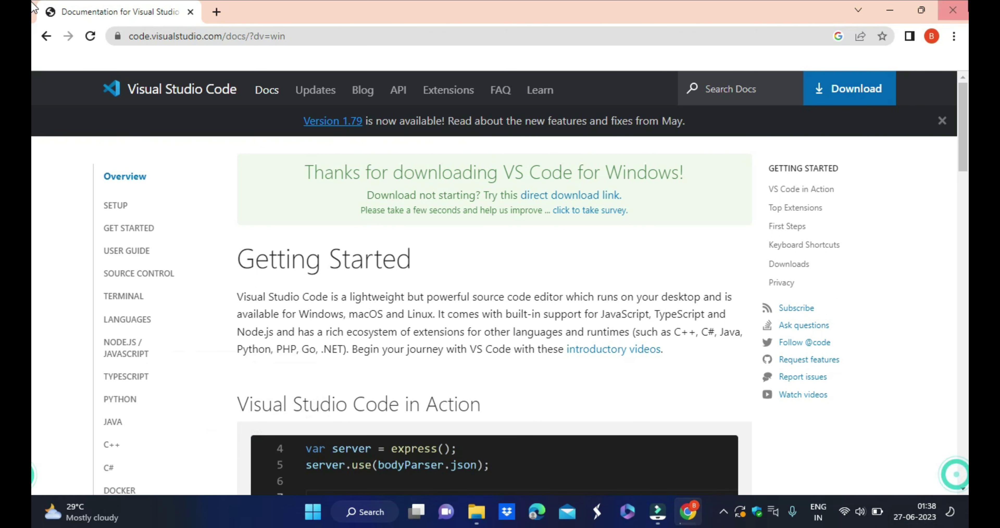
pyautogui.click(954, 10)
pyautogui.click(508, 113)
# Step: Run VSCodeUserSetup-x64-1.79.2.exe from the Downloads folder and accept its license agreement
pyautogui.click(496, 514)
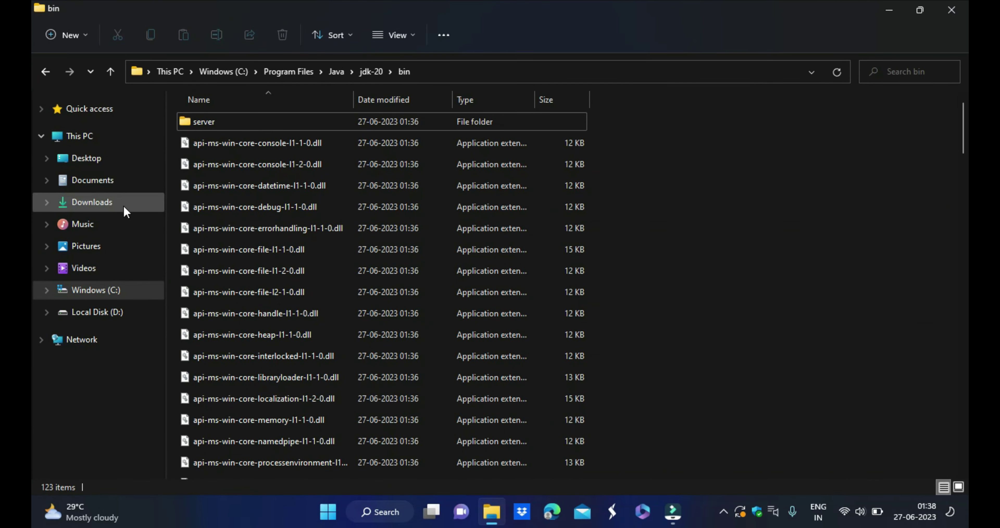
pyautogui.click(123, 206)
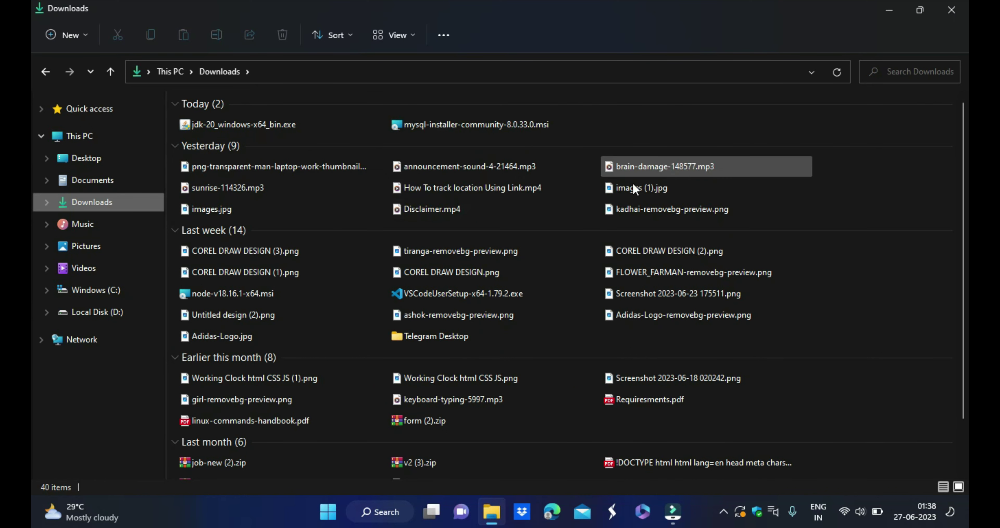
pyautogui.doubleClick(436, 296)
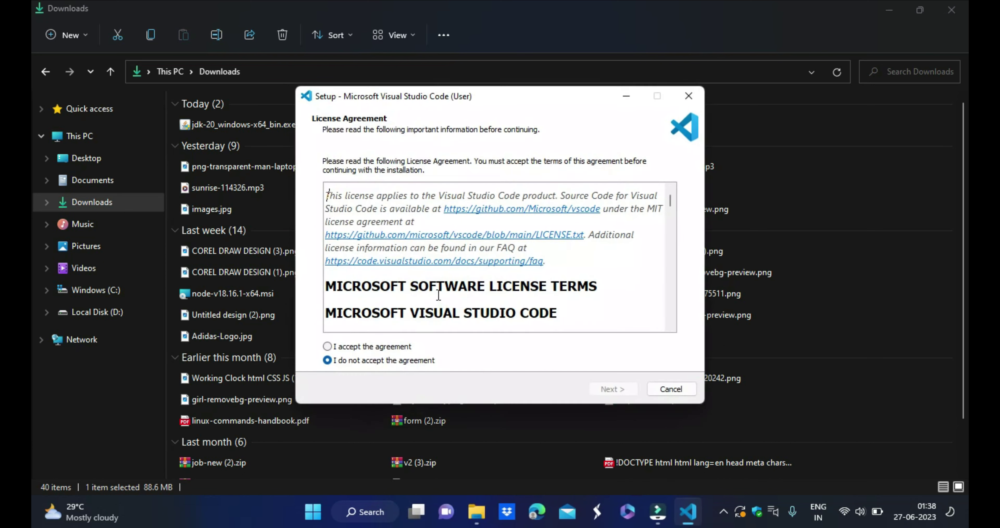
pyautogui.click(328, 346)
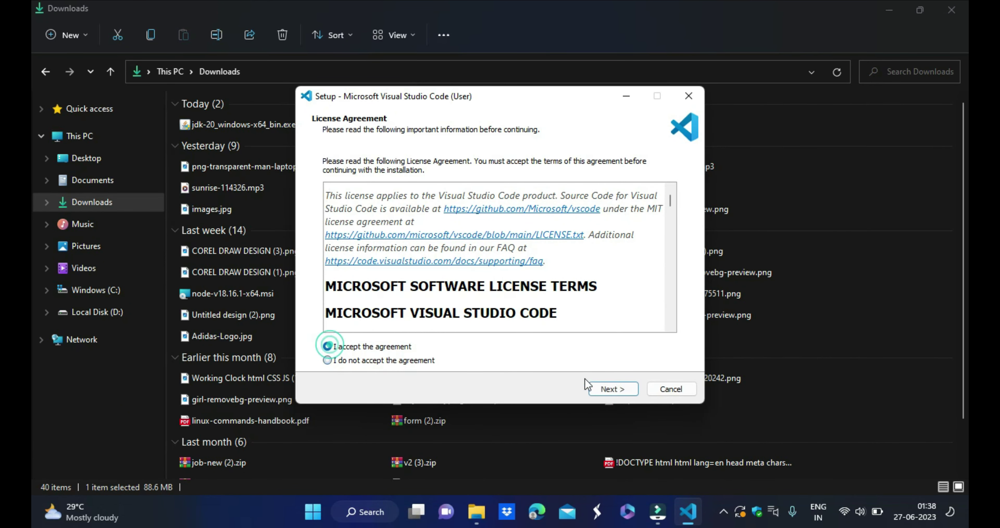
pyautogui.click(612, 388)
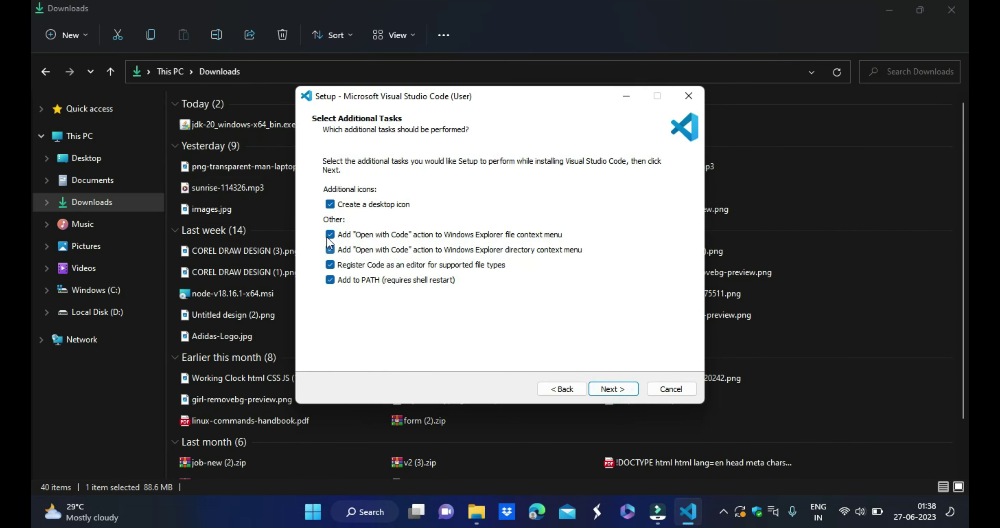
# Step: Install Visual Studio Code with all additional tasks selected, exit setup without launching it, and close the Downloads window
pyautogui.click(330, 249)
pyautogui.click(330, 204)
pyautogui.click(330, 234)
pyautogui.click(330, 205)
pyautogui.click(612, 390)
pyautogui.click(612, 390)
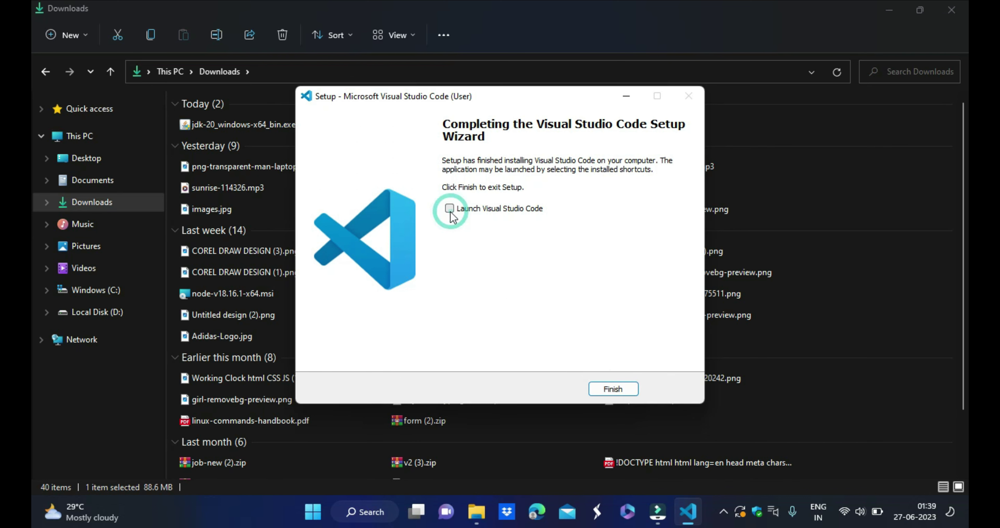
pyautogui.click(613, 388)
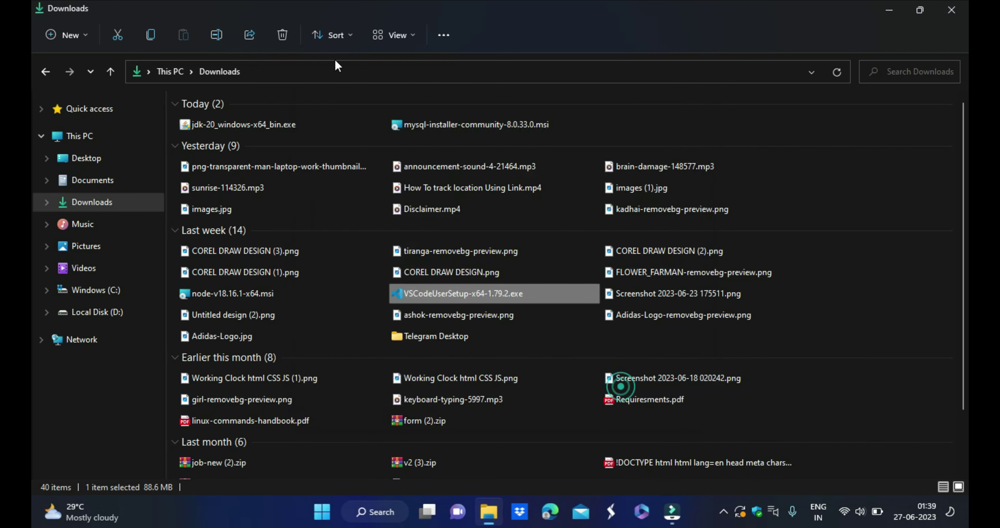
pyautogui.click(952, 9)
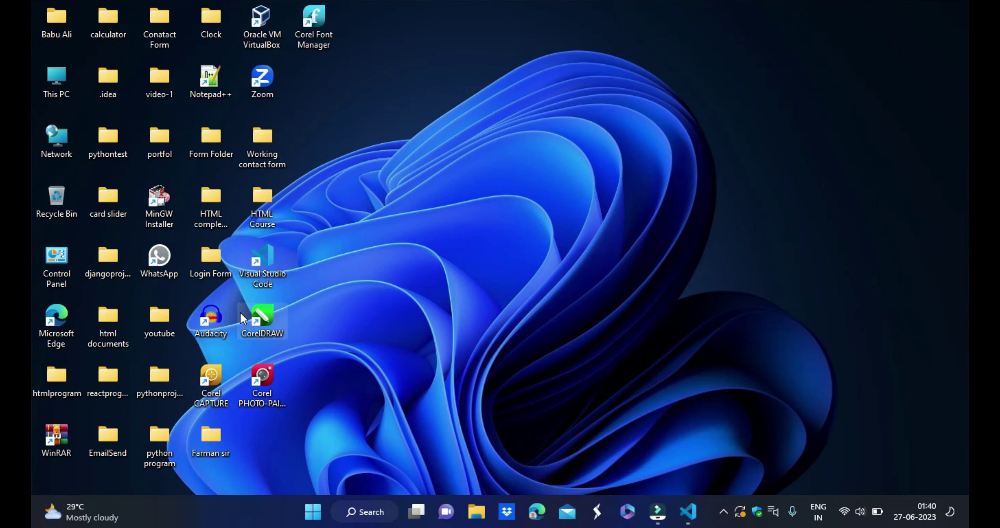
# Step: Create a new folder named "java program" on the desktop
pyautogui.rightClick(315, 163)
pyautogui.click(371, 175)
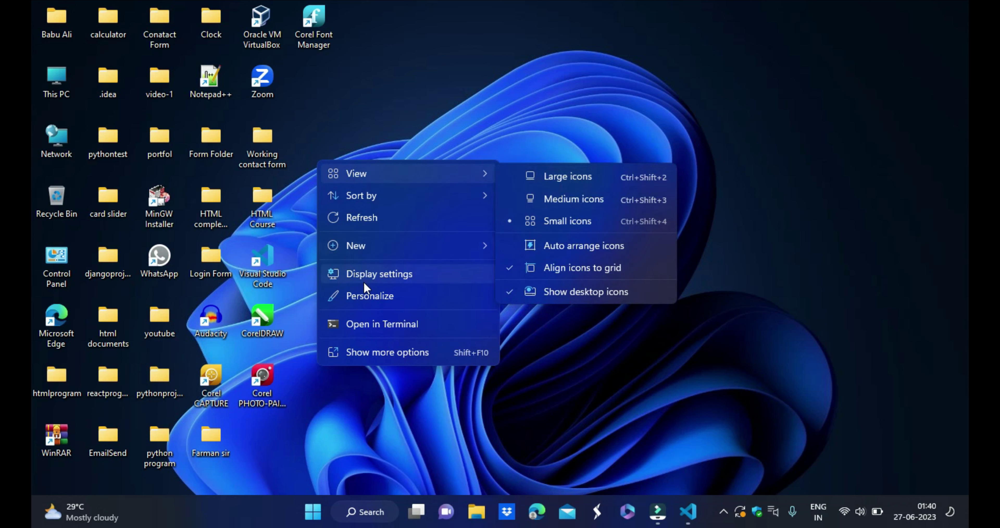
pyautogui.click(383, 245)
pyautogui.click(547, 35)
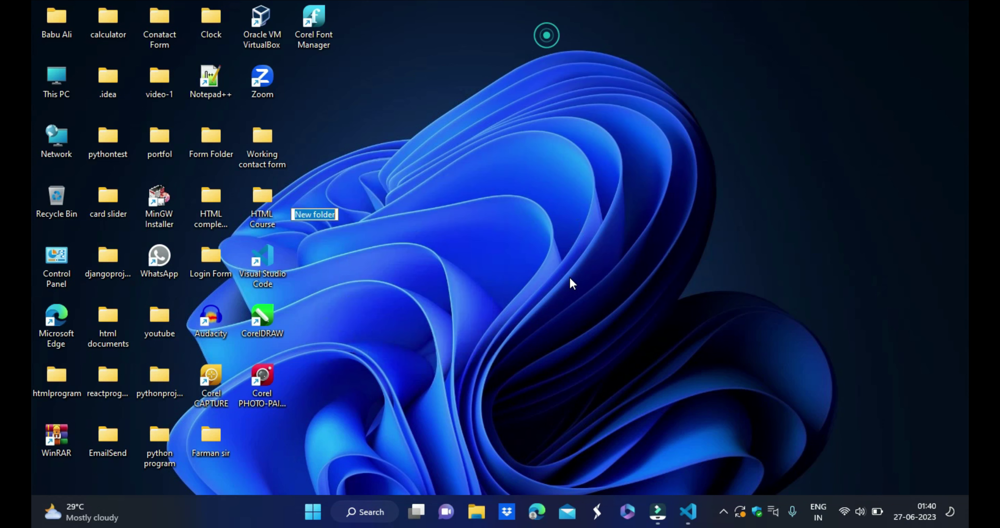
pyautogui.press('BackSpace')
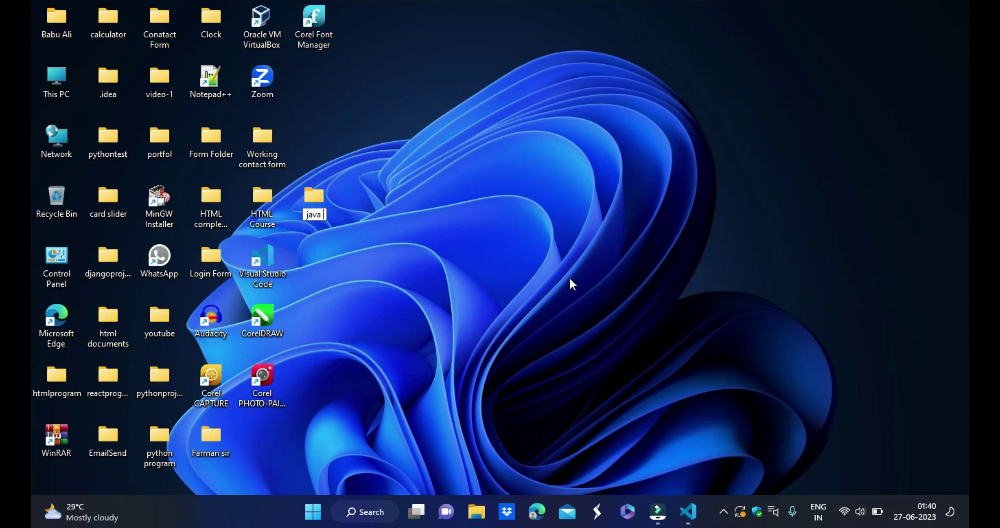
pyautogui.write('java program')
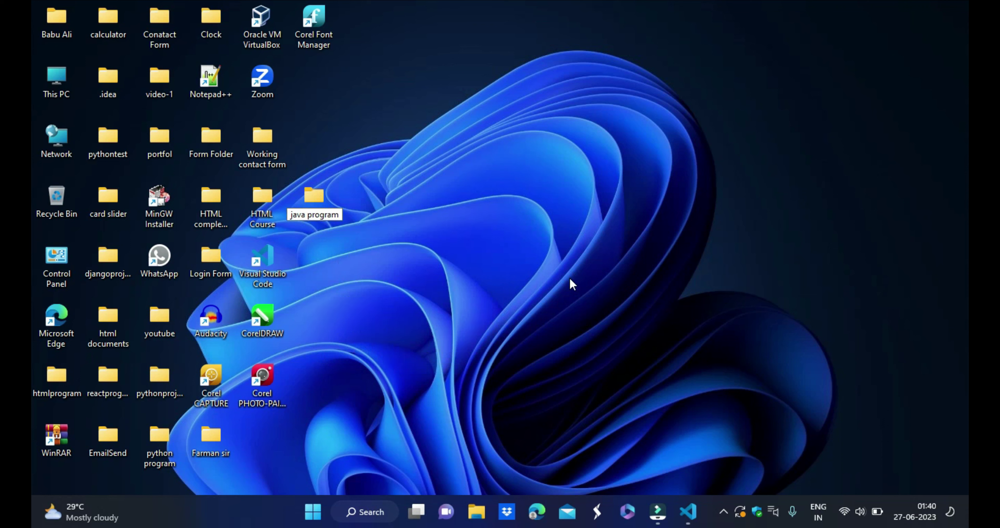
pyautogui.click(488, 304)
pyautogui.moveTo(314, 204); pyautogui.dragTo(422, 268)
pyautogui.click(461, 161)
pyautogui.click(317, 132)
pyautogui.click(681, 96)
# Step: Launch Visual Studio Code from its desktop shortcut and maximize the window
pyautogui.moveTo(268, 252); pyautogui.dragTo(419, 159)
pyautogui.click(457, 246)
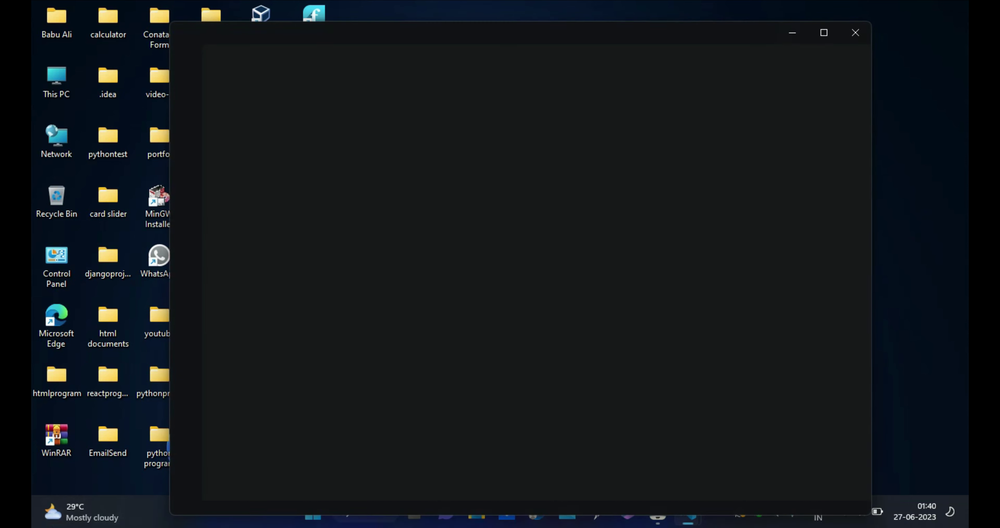
pyautogui.click(825, 33)
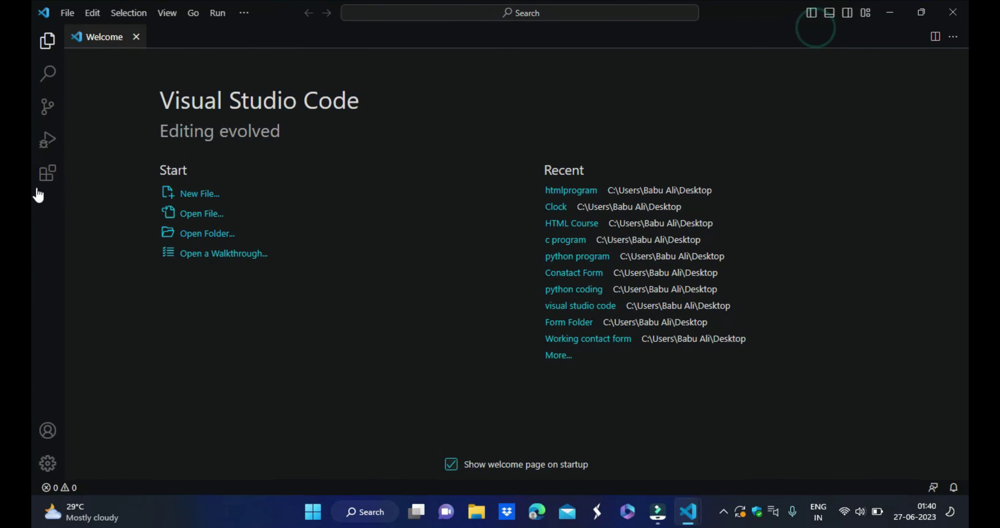
pyautogui.click(133, 73)
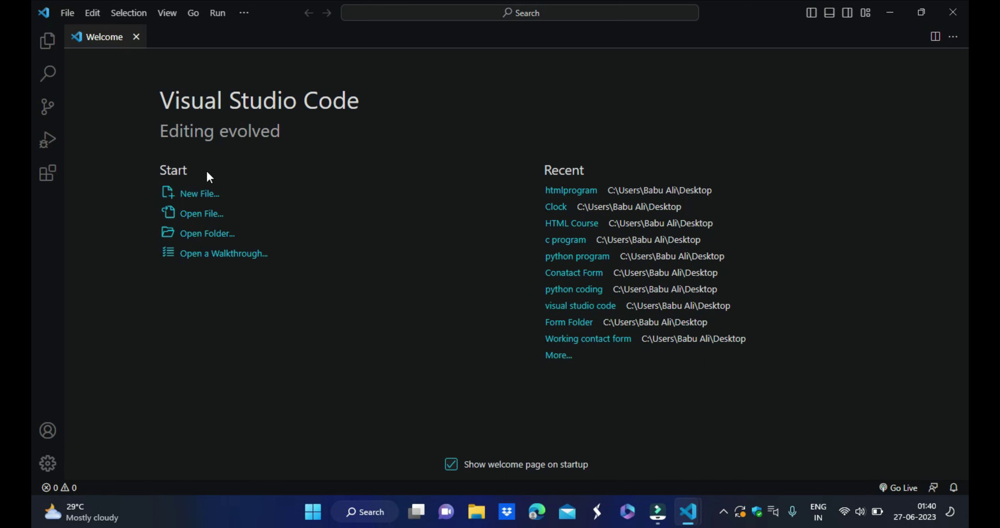
# Step: Show the Explorer in Visual Studio Code and open the "java program" folder from the Desktop
pyautogui.click(41, 49)
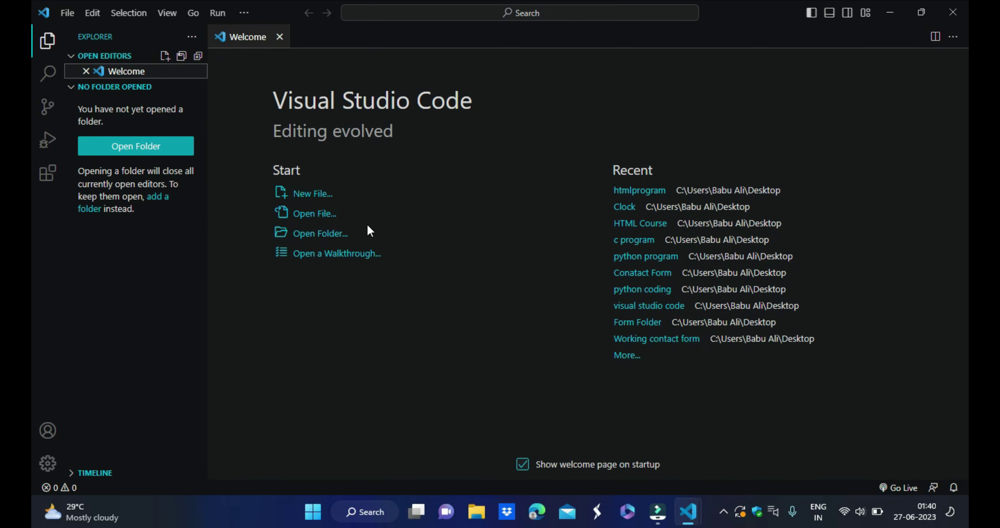
pyautogui.click(143, 144)
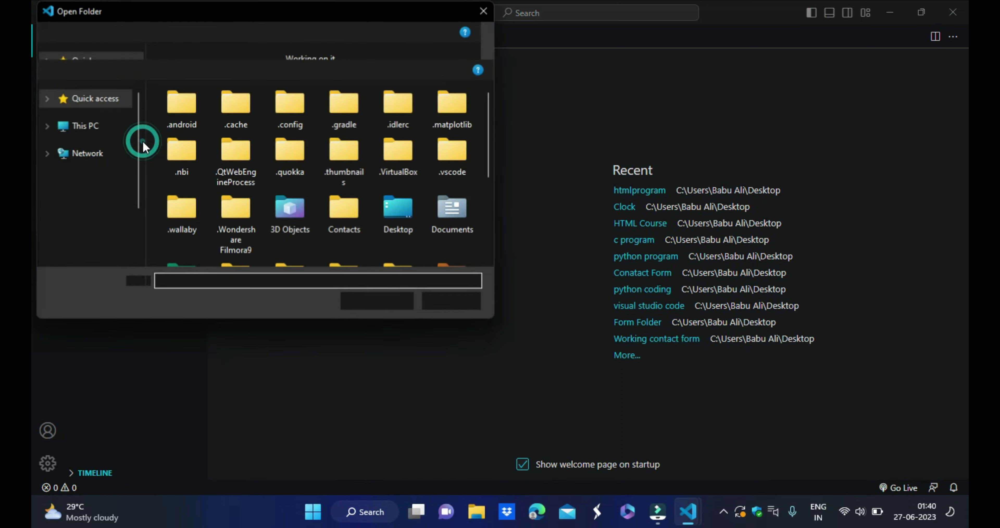
pyautogui.click(484, 11)
pyautogui.click(69, 13)
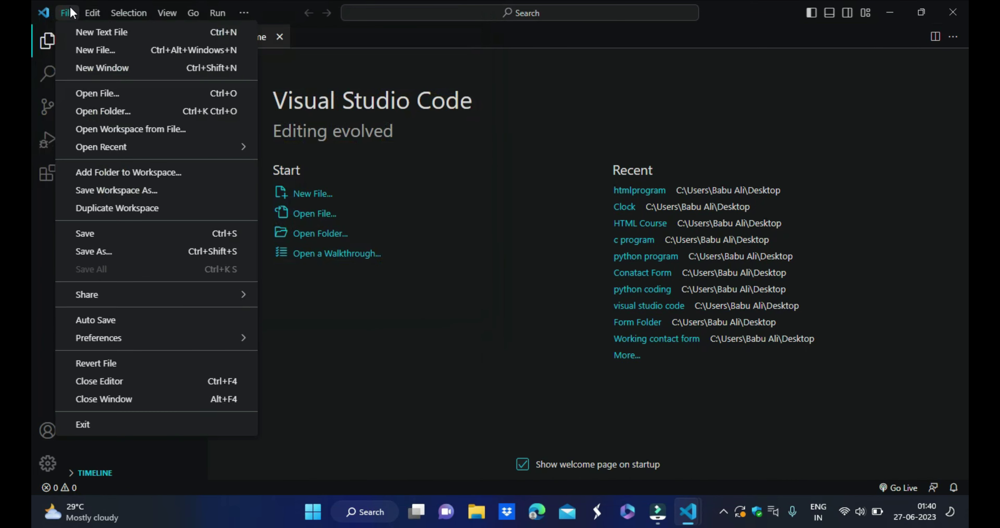
pyautogui.click(98, 113)
pyautogui.scroll(-3, 93, 174)
pyautogui.scroll(3, 95, 170)
pyautogui.click(93, 147)
pyautogui.scroll(-5, 339, 217)
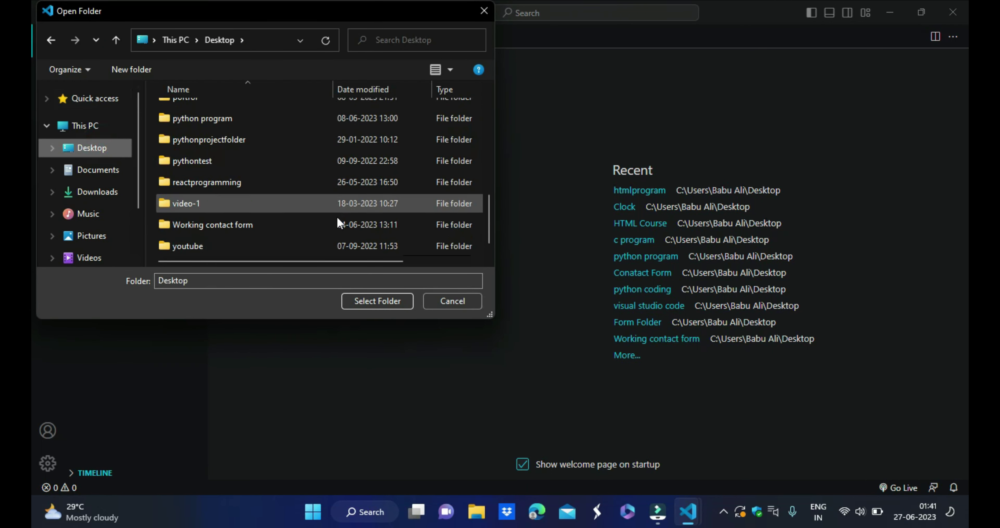
pyautogui.scroll(3, 217, 197)
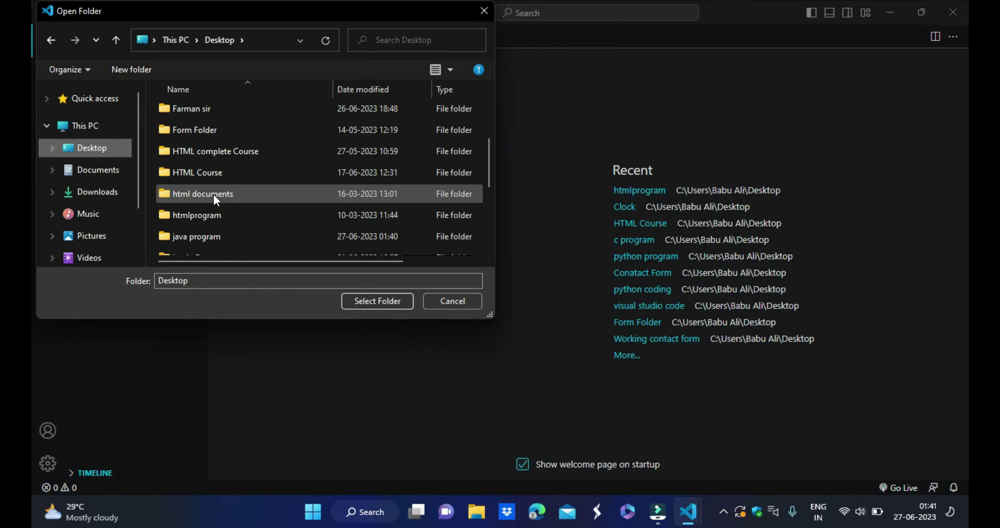
pyautogui.scroll(-2, 216, 210)
pyautogui.click(201, 117)
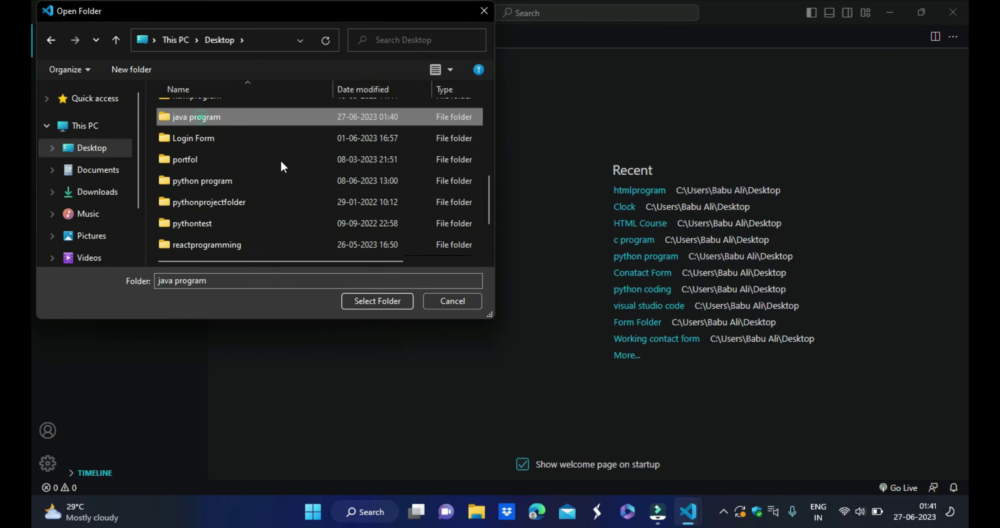
pyautogui.click(384, 297)
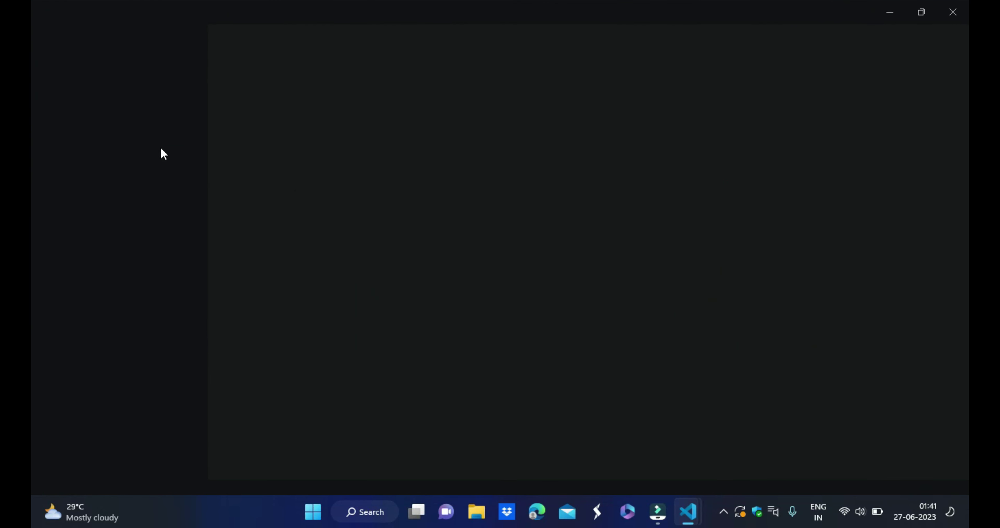